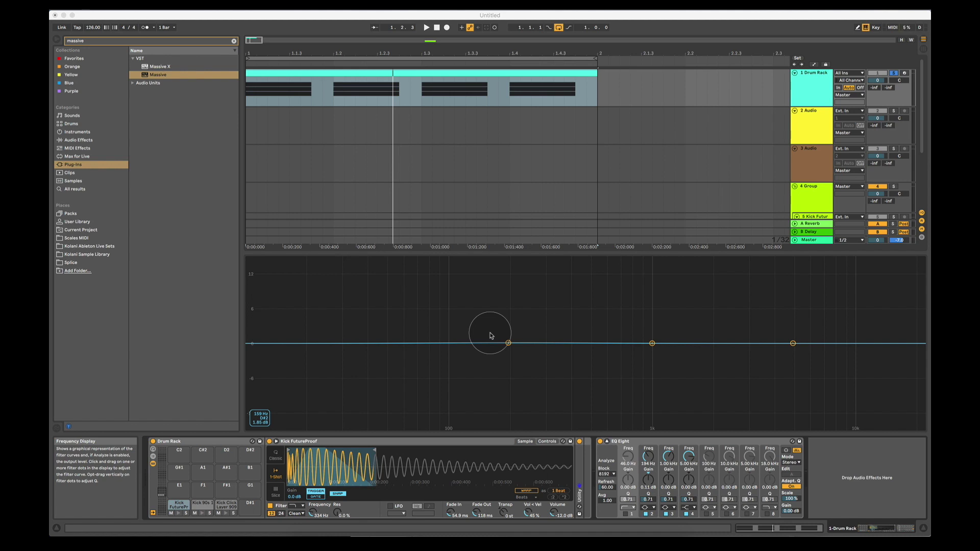
Solo the Kick FutureProof pad and play the kick loop to watch EQ Eight's analyzer
click(186, 507)
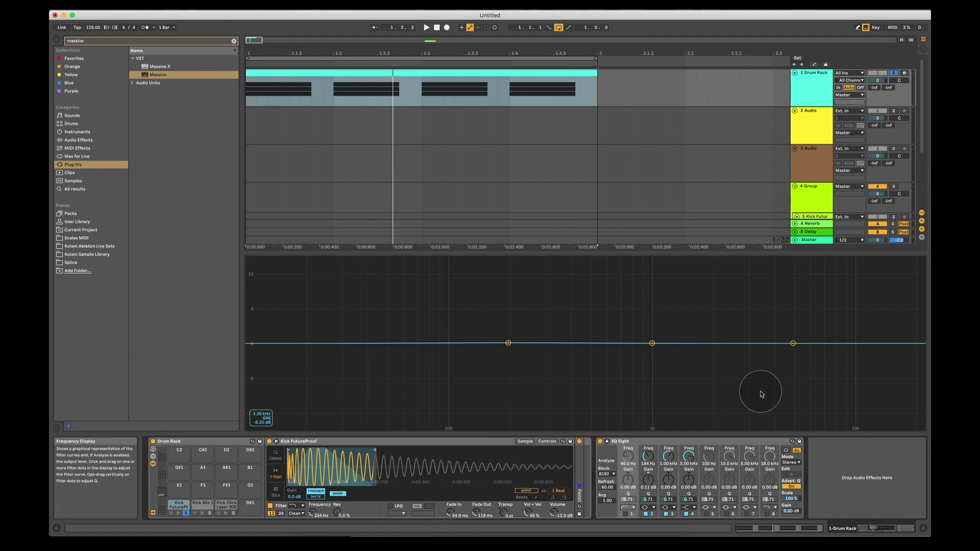
key(space)
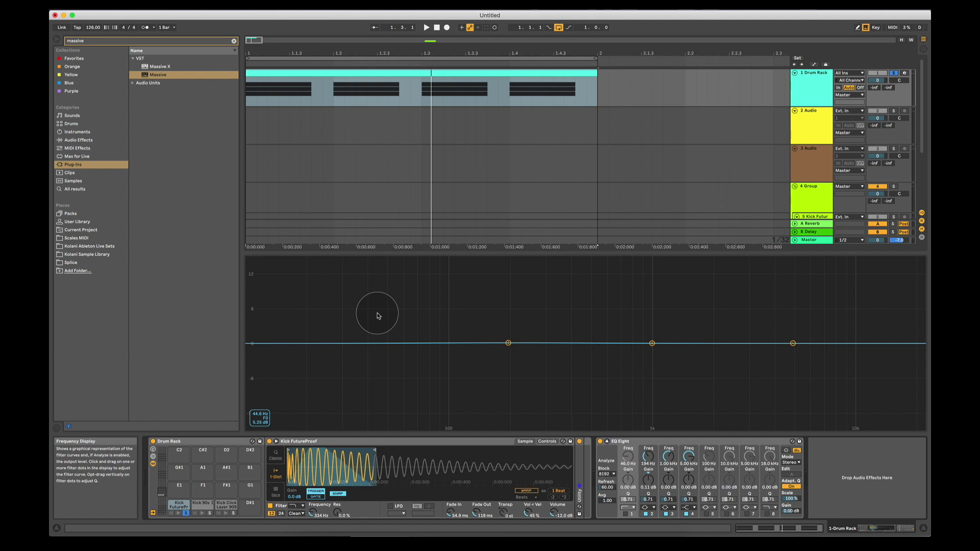
Create a short MIDI clip in a selected range on the Massive track
double_click(415, 73)
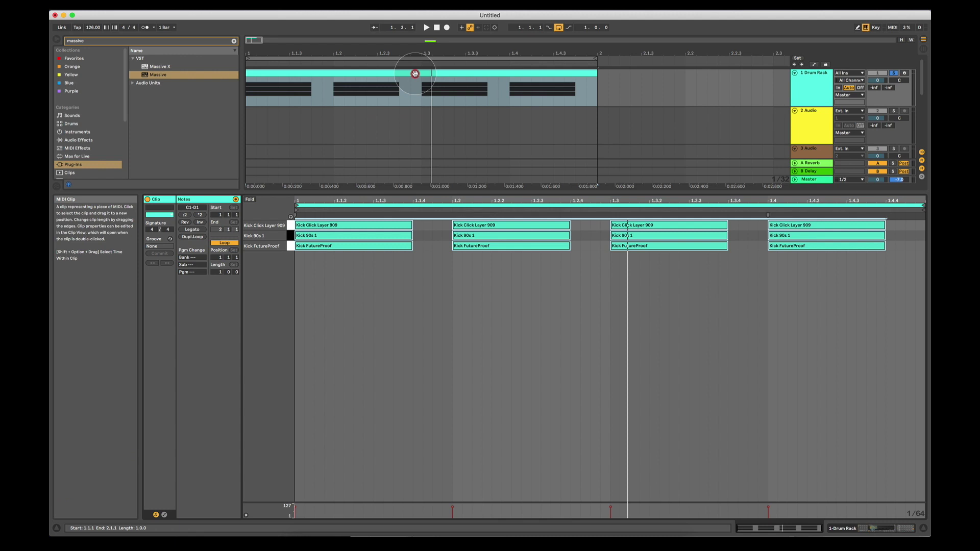
click(925, 531)
click(787, 296)
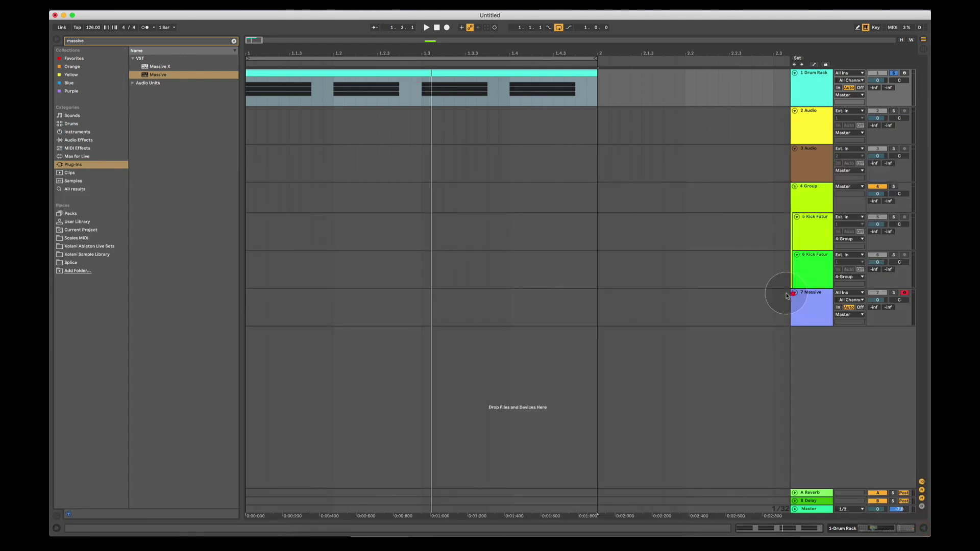
drag(317, 302, 225, 303)
double_click(271, 313)
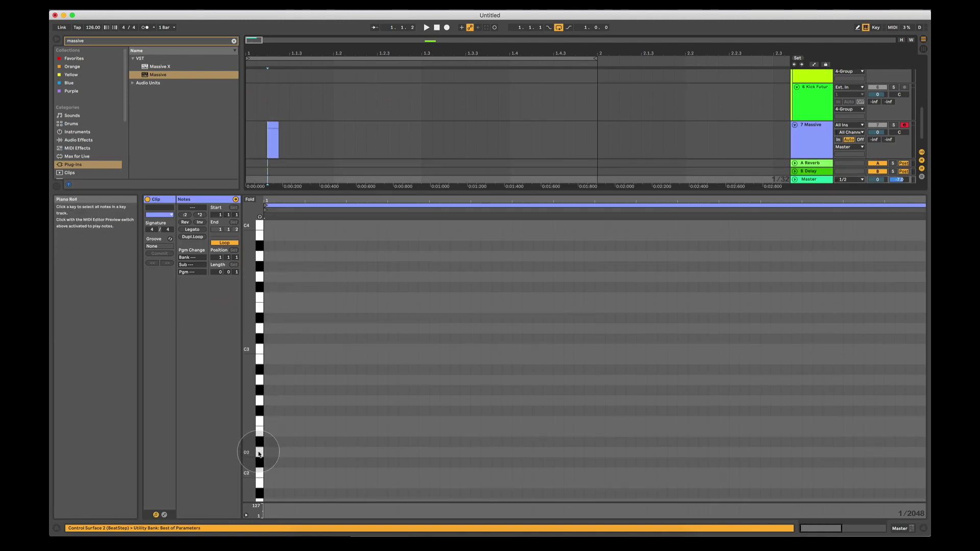
Audition the G#2 and A2 notes, then return to the Drum Rack clip's notes
click(261, 391)
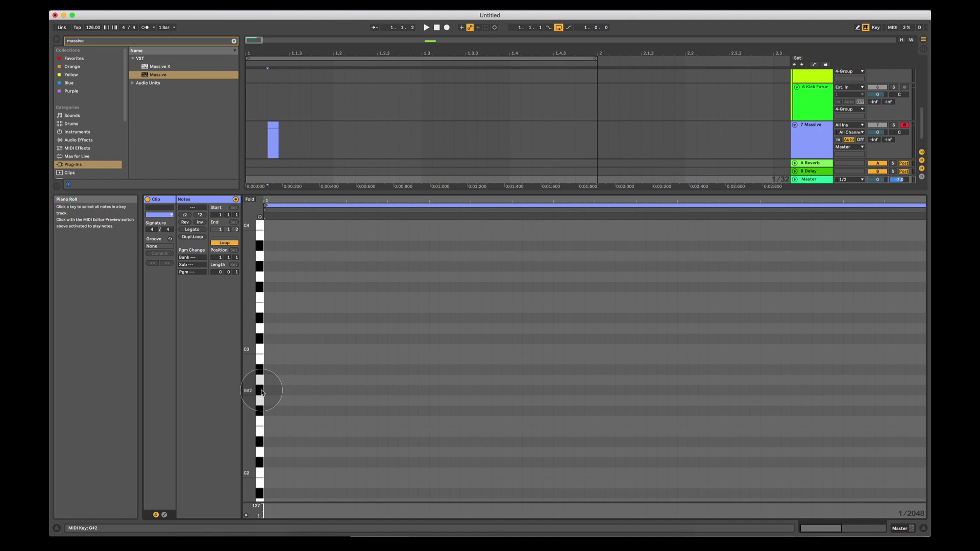
click(259, 382)
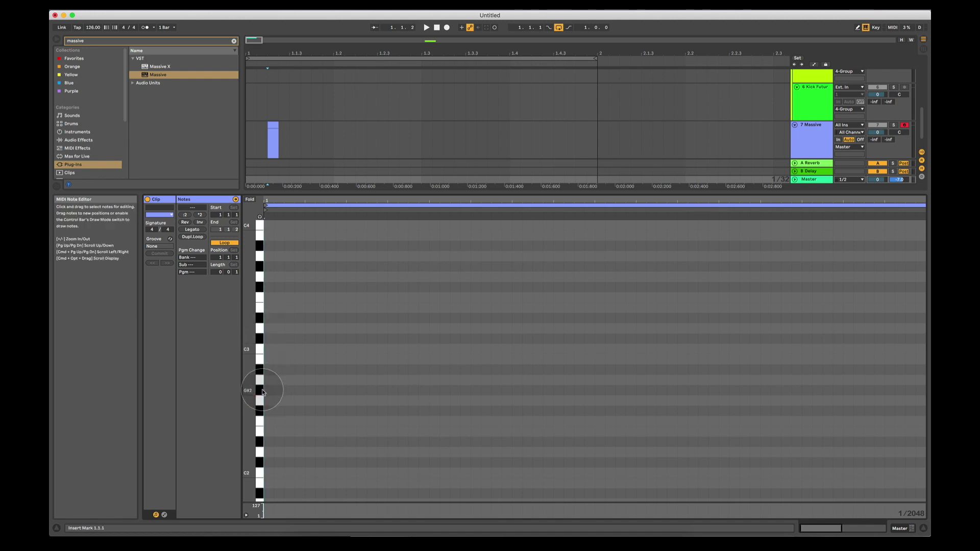
scroll(408, 148, up, 5)
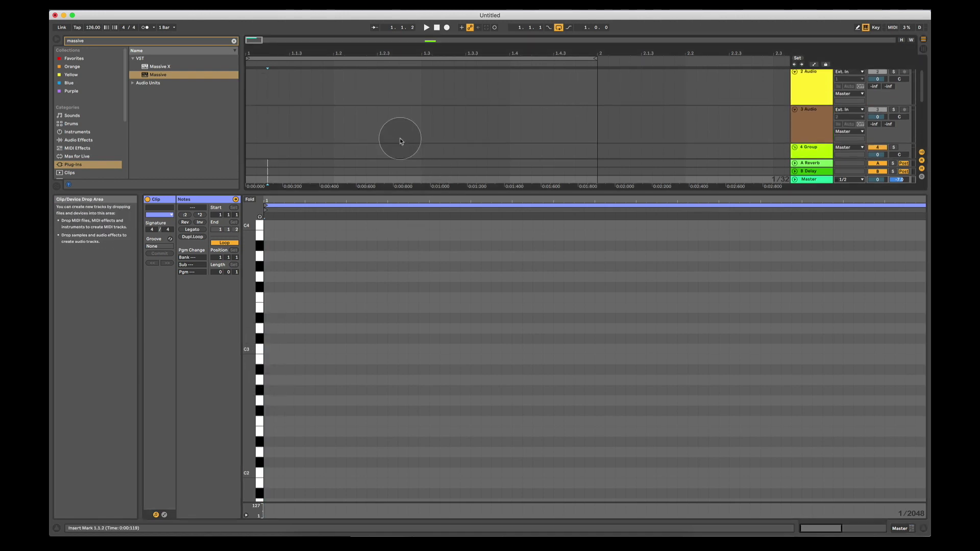
click(392, 68)
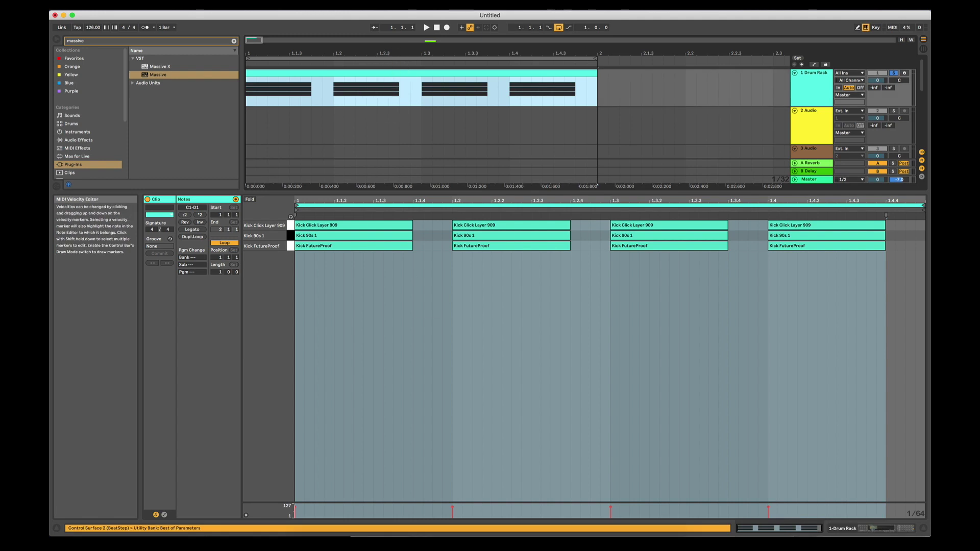
Switch the detail area to Device View, showing the Drum Rack's Sampler and EQ Eight chain
key(shift+Tab)
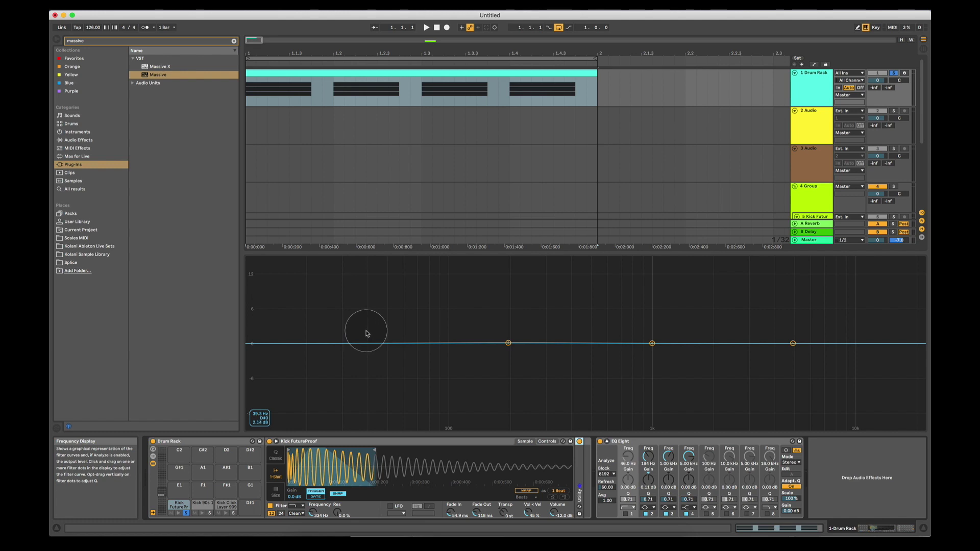
Search the browser for 'schope' and add Schope to the end of the device chain
click(233, 40)
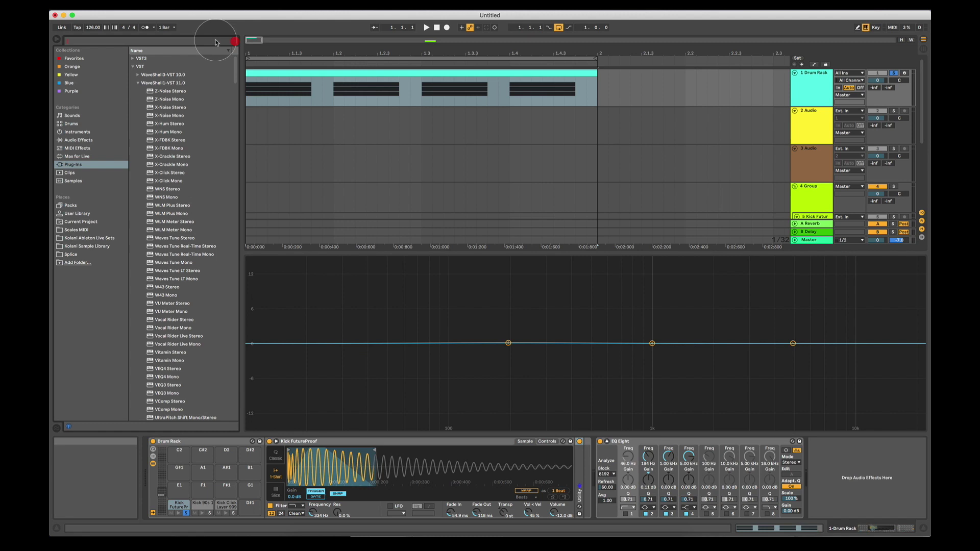
text(schope)
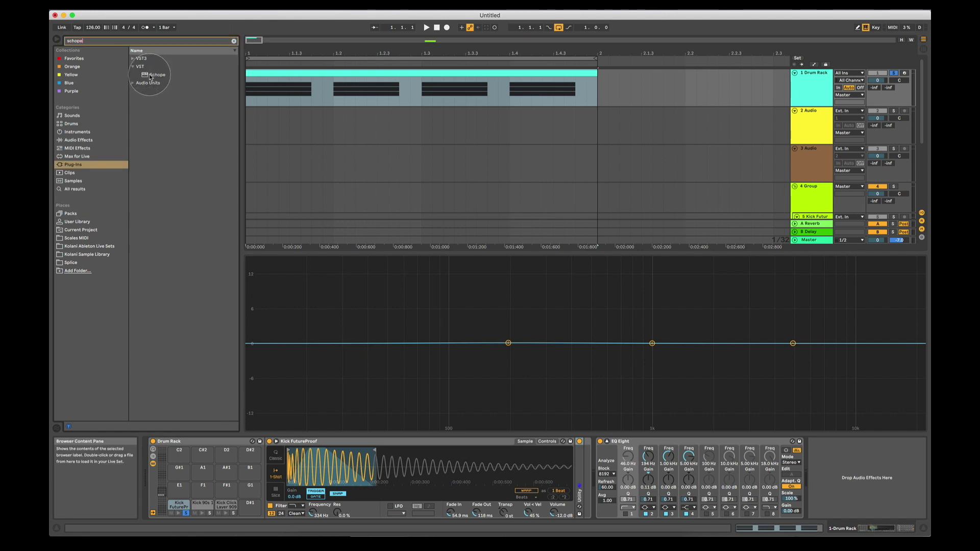
drag(150, 77, 820, 453)
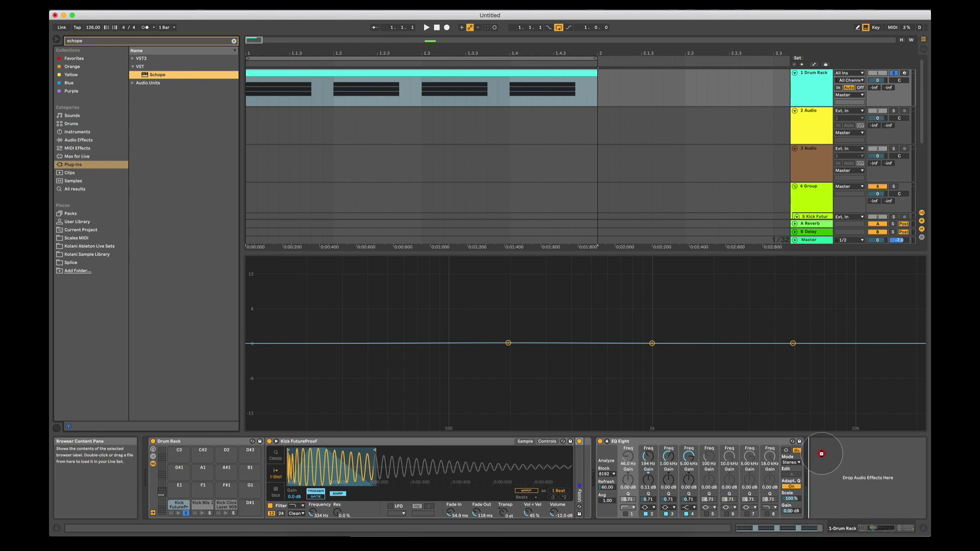
Set Schope to freq mode zoomed to 20 Hz–2.7 kHz, and reselect the Kick FutureProof pad
click(310, 309)
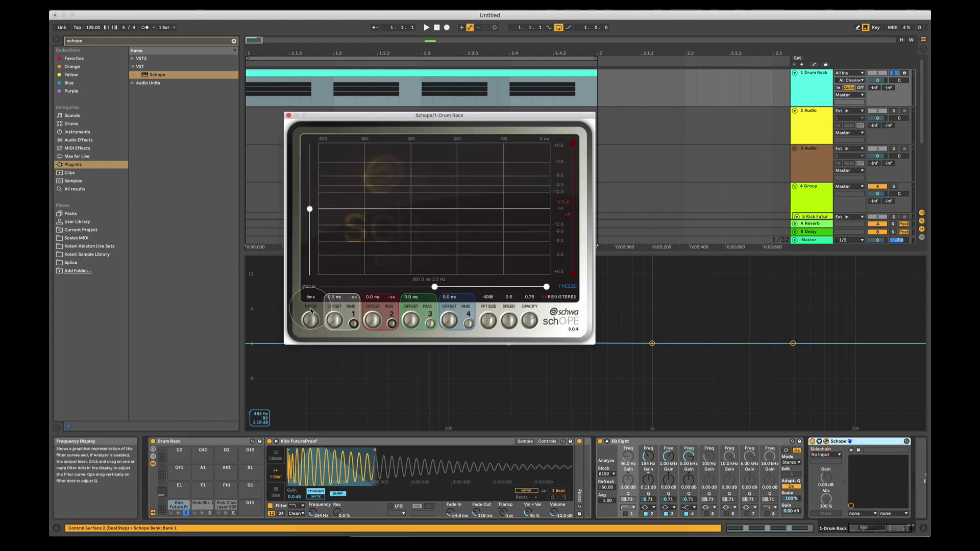
drag(434, 287, 323, 287)
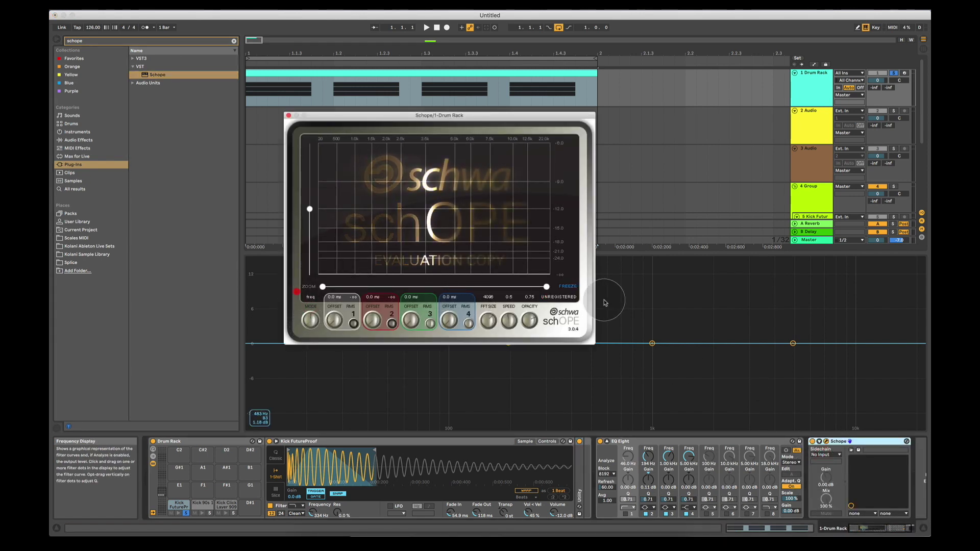
drag(547, 287, 401, 287)
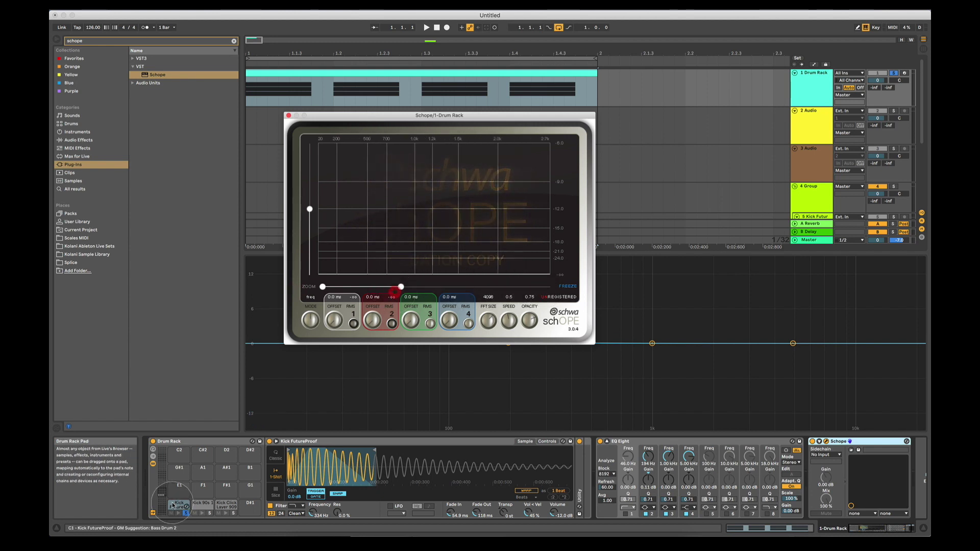
click(182, 514)
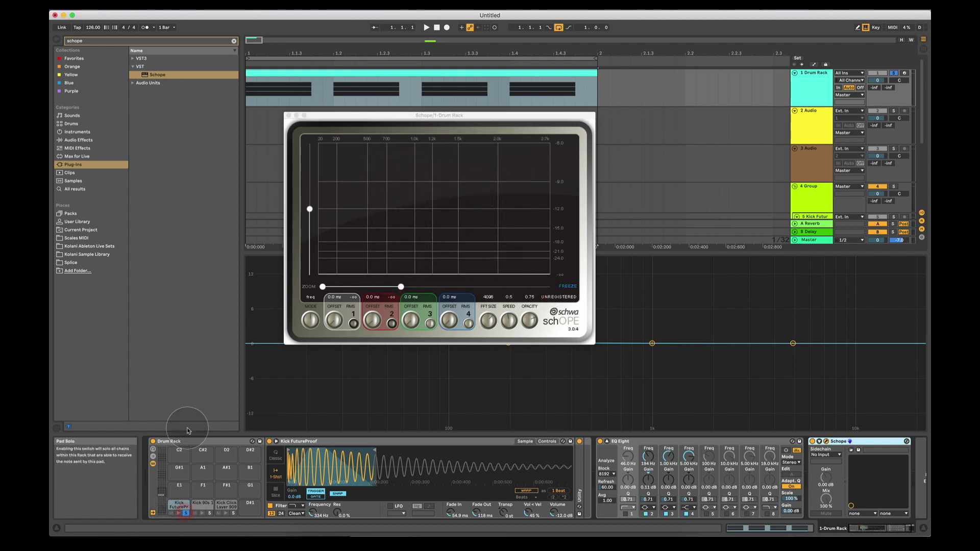
Play the kick through Schope zoomed to 20–100 Hz with SPEED 0.2, revealing the ~51 Hz peak
key(space)
drag(369, 116, 401, 114)
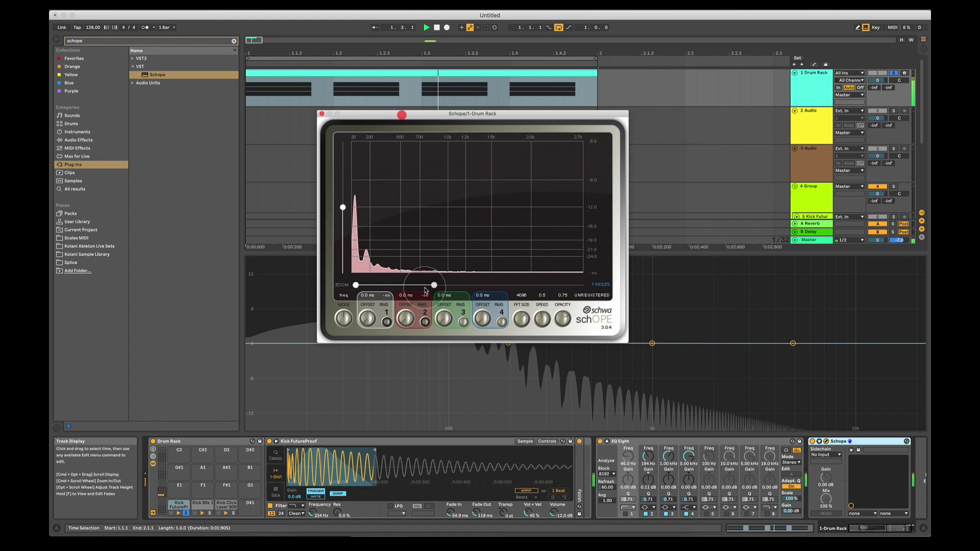
drag(409, 287, 379, 287)
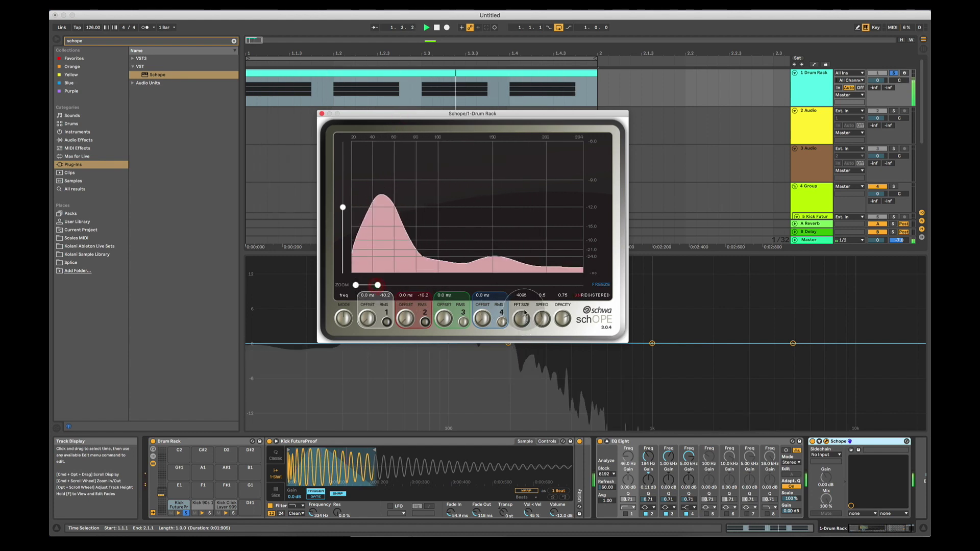
drag(542, 319, 540, 343)
drag(342, 207, 343, 183)
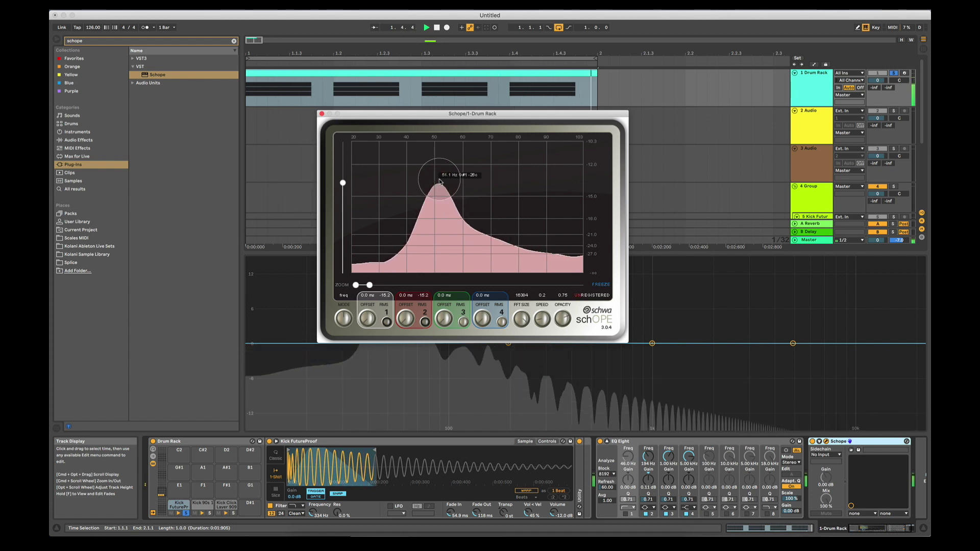
Stop playback and move the Schope window aside to the right
key(space)
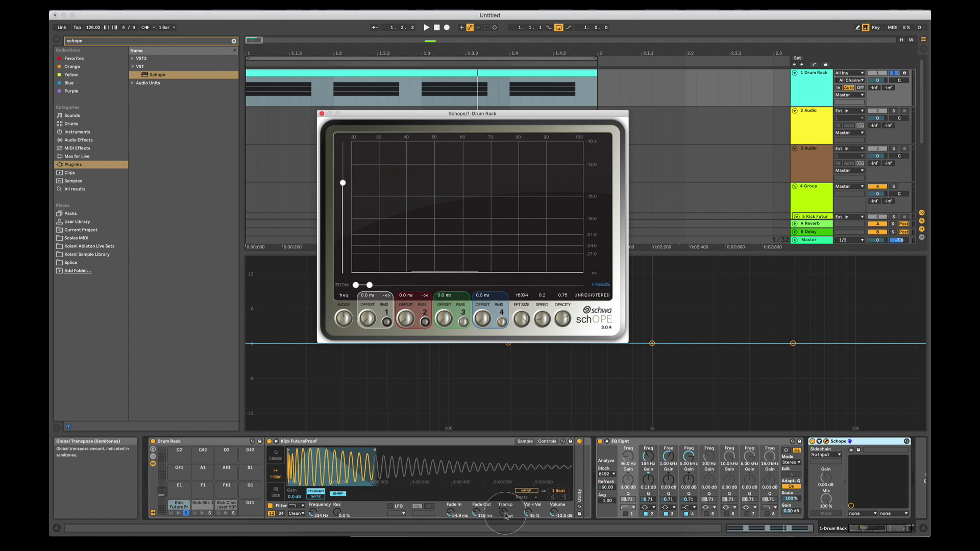
click(506, 514)
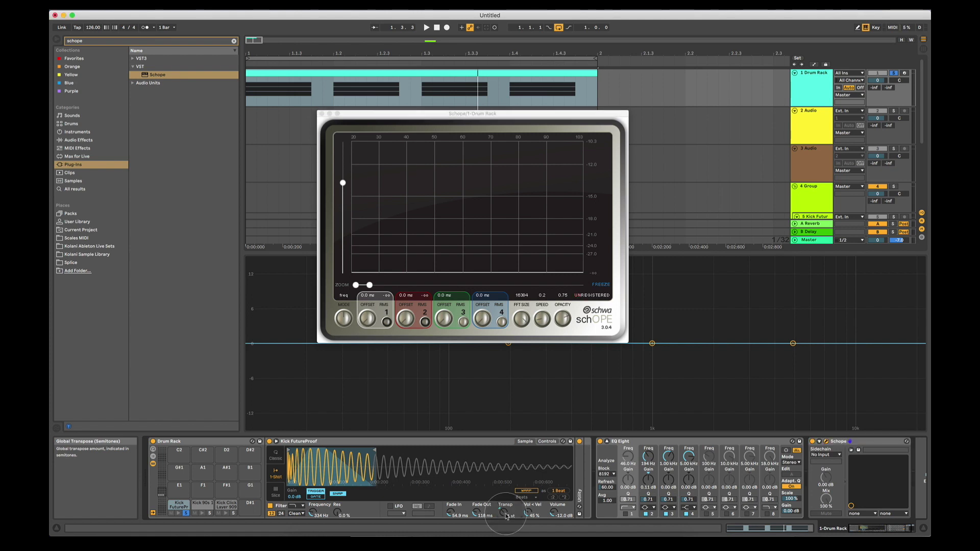
click(440, 117)
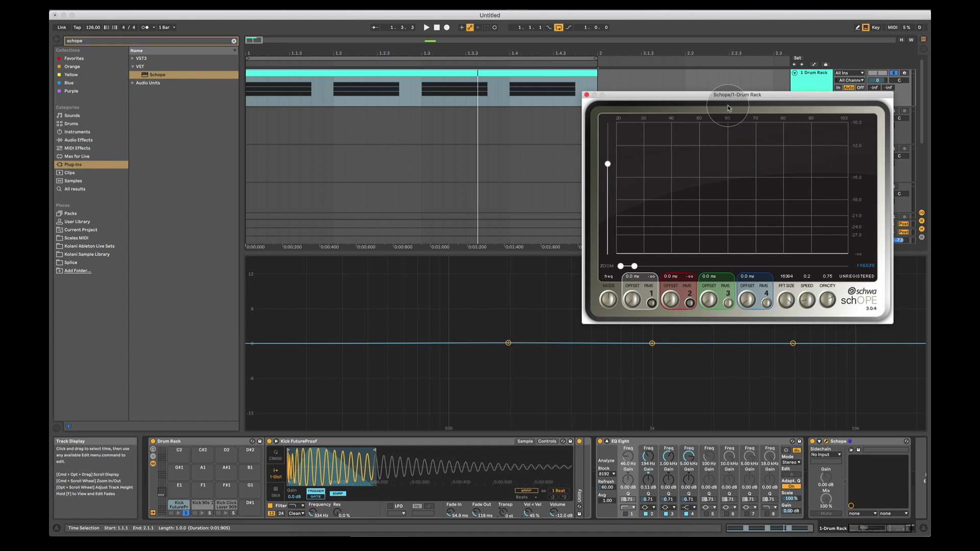
Reopen the Drum Rack clip and bring its device chain back into the lower panel
scroll(444, 156, down, 5)
click(271, 167)
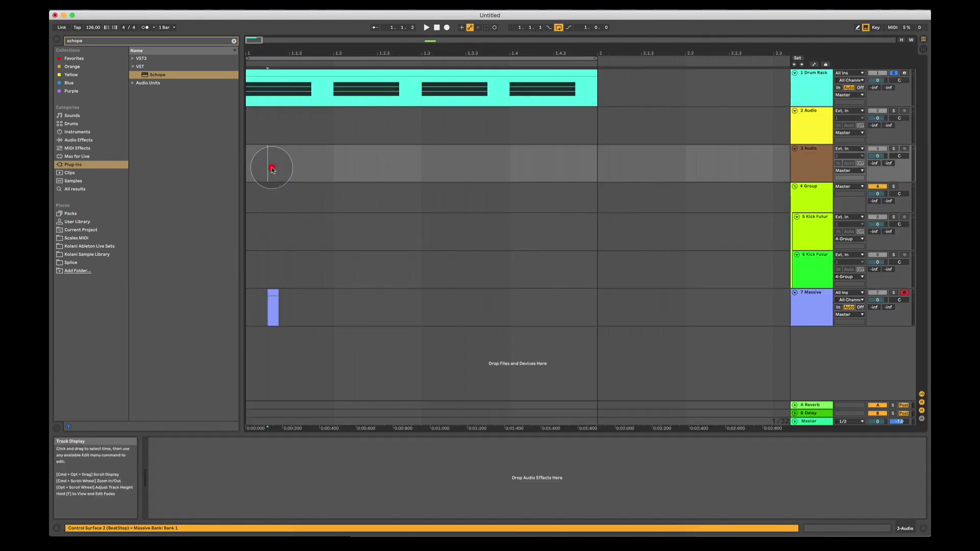
double_click(271, 296)
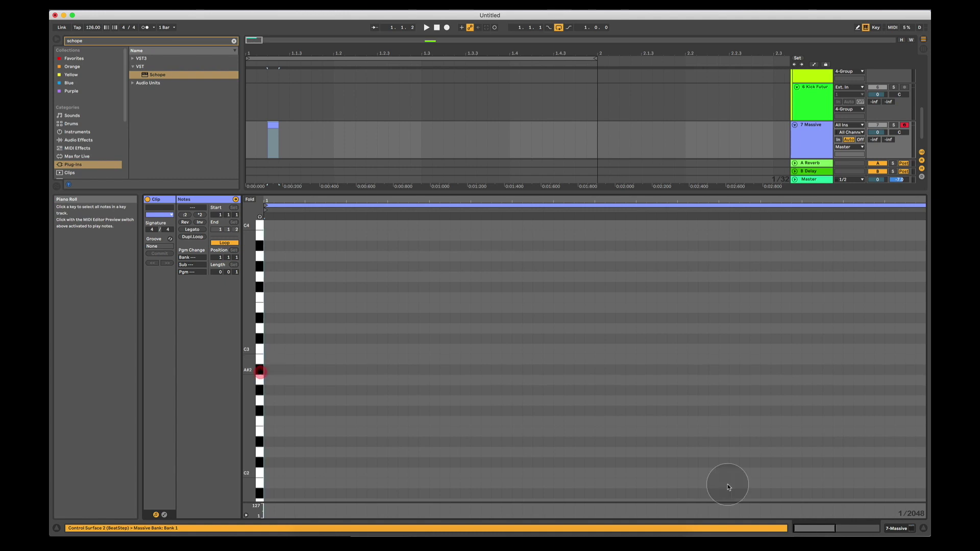
click(923, 528)
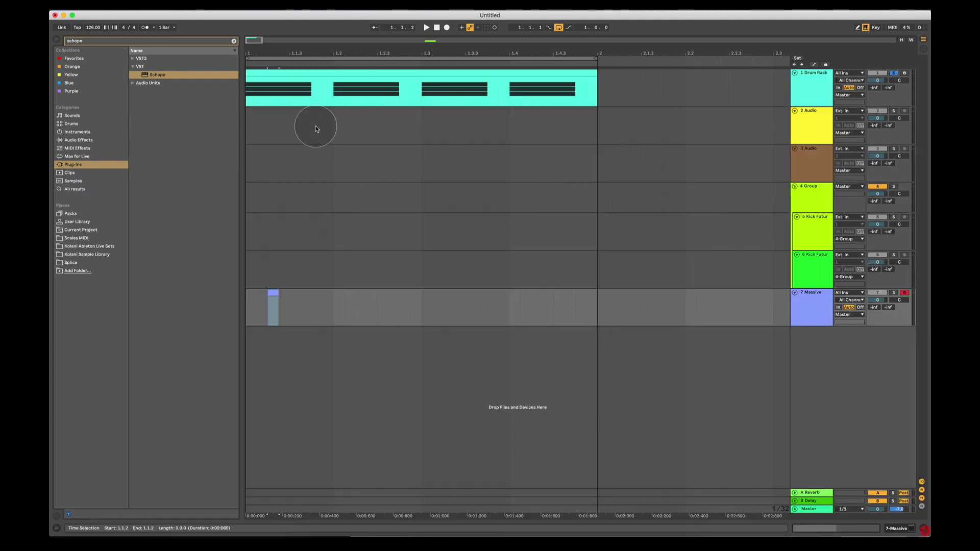
double_click(306, 82)
key(shift+Tab)
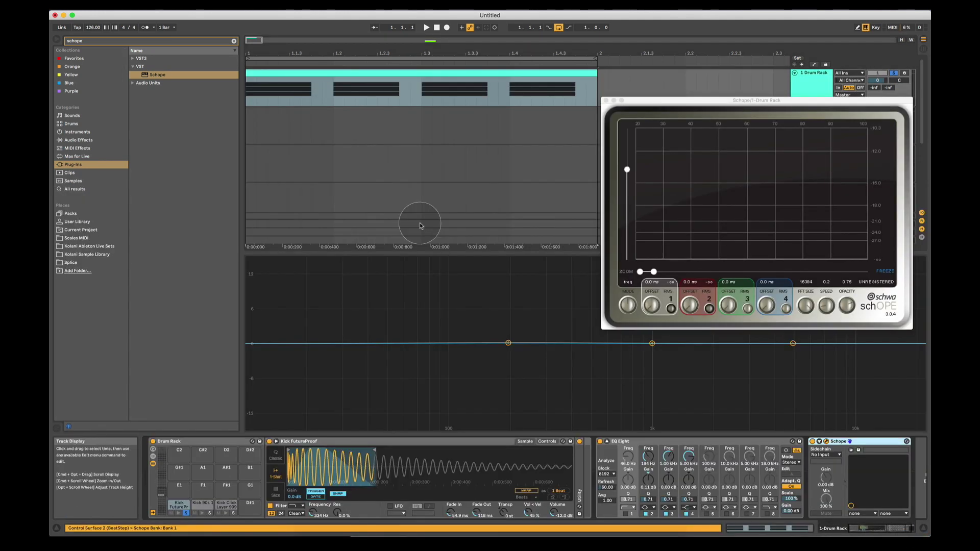
Play the kick loop, move the Schope window off the arrangement tracks, then stop
key(space)
drag(720, 101, 425, 126)
key(space)
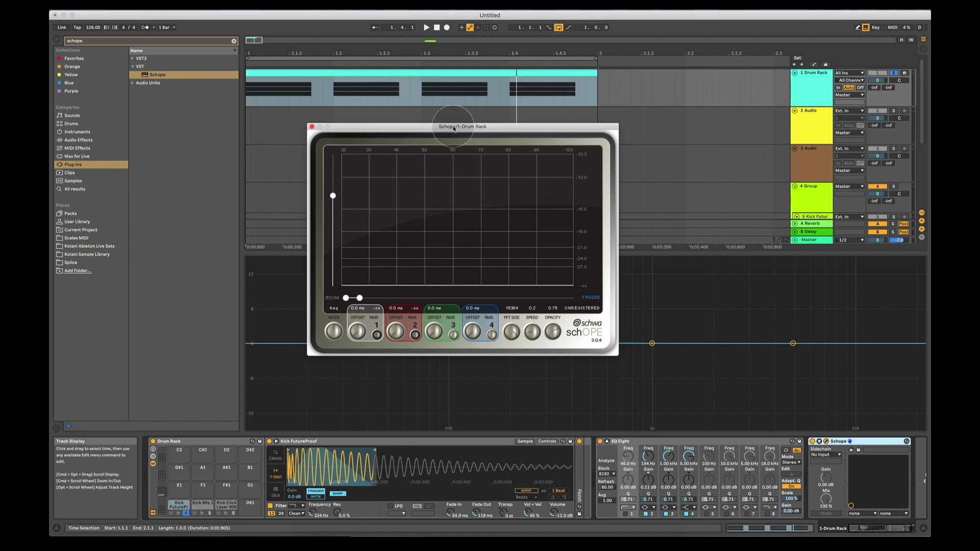
Play G#2, F#2 and F2 in the Massive clip as references, then reopen the Drum Rack clip
click(925, 529)
double_click(273, 294)
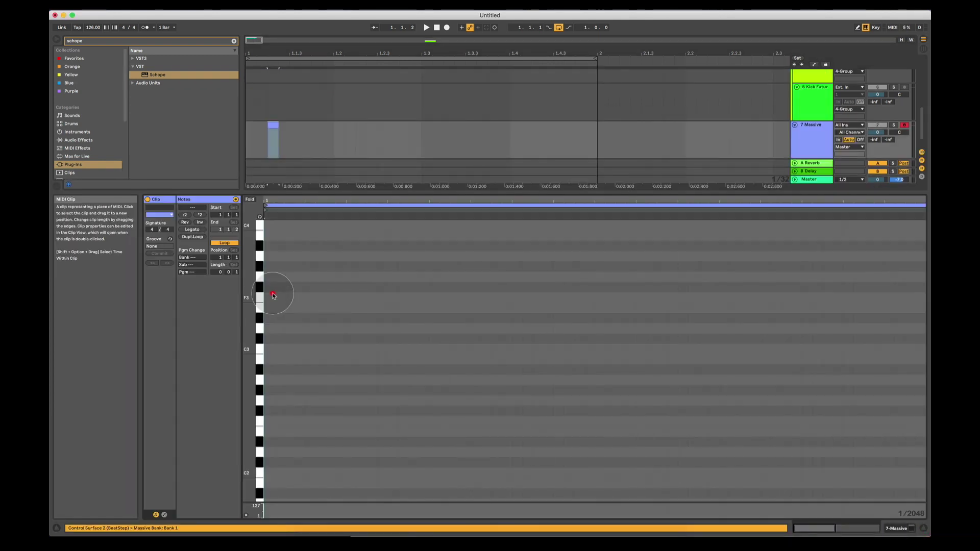
click(259, 392)
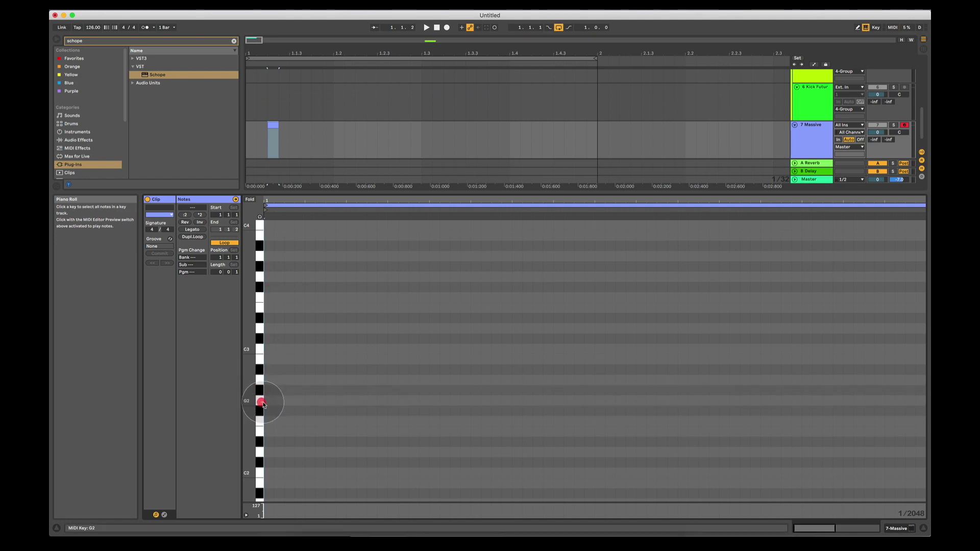
click(260, 410)
click(262, 424)
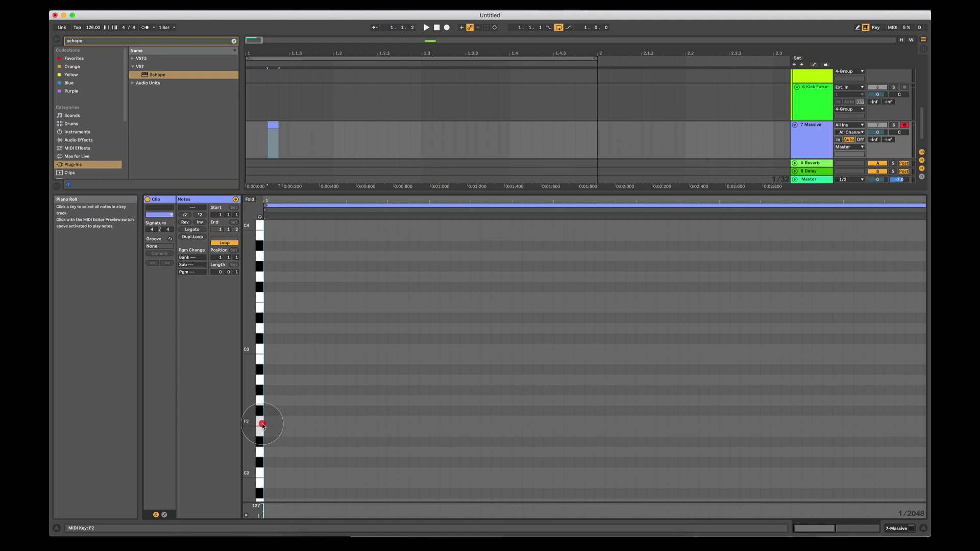
click(923, 529)
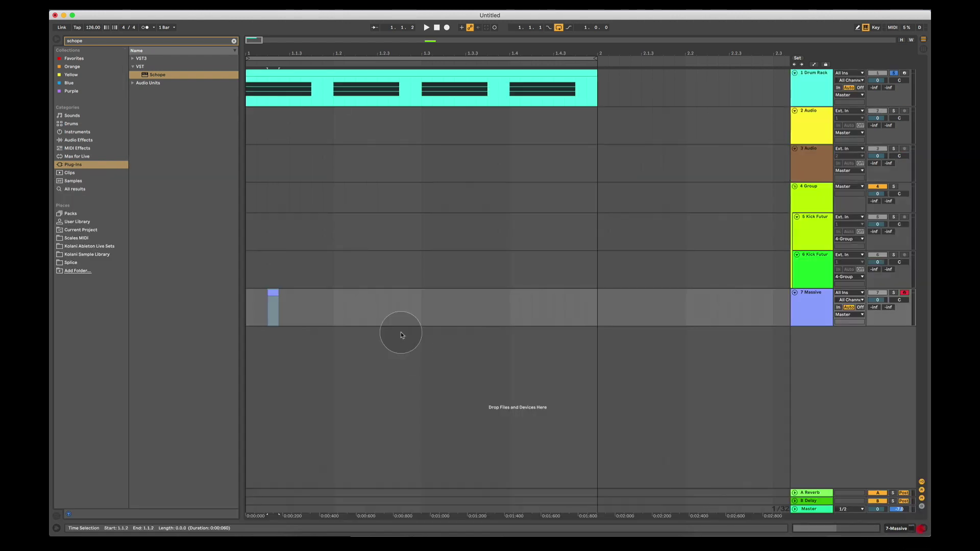
double_click(284, 75)
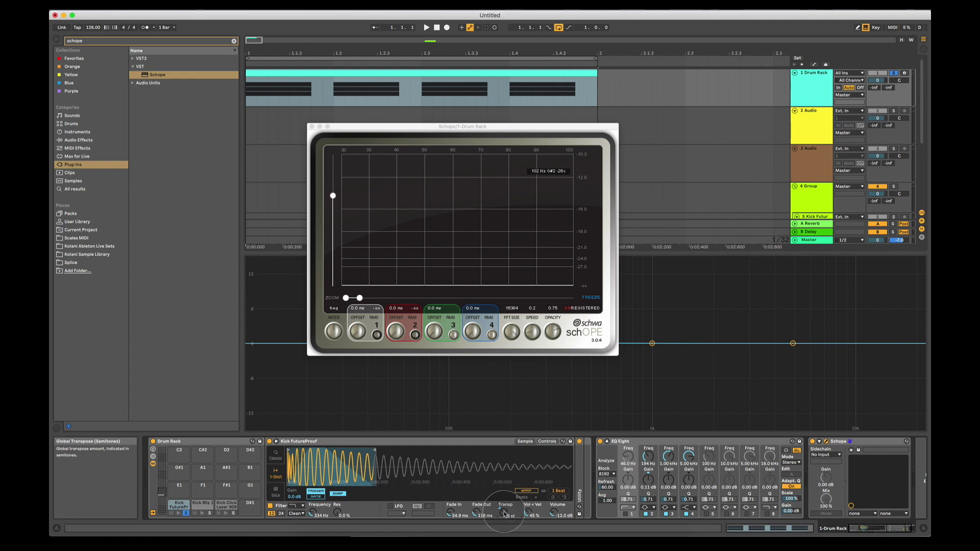
Play the kick, read Schope's peak near 43 Hz, and zoom the display to about 26–71 Hz
key(space)
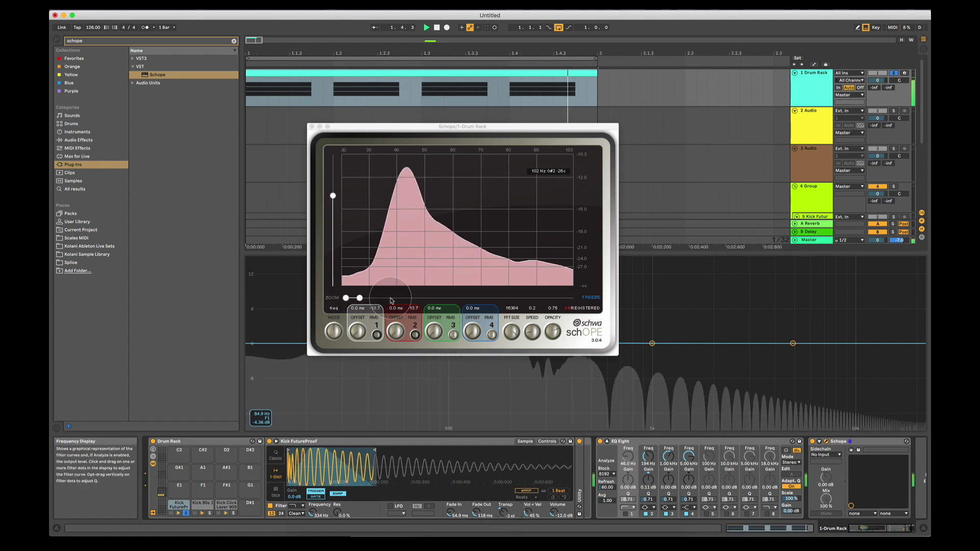
click(407, 186)
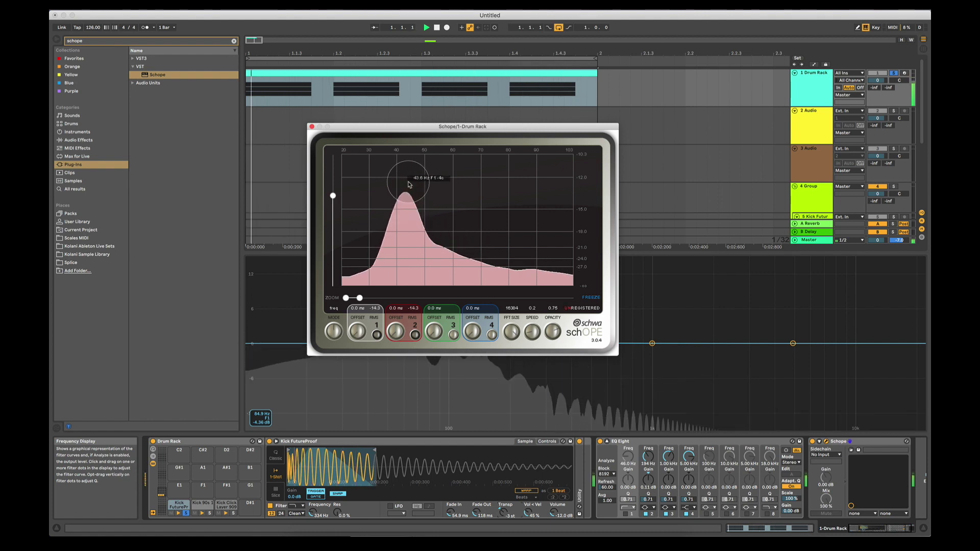
drag(346, 298, 356, 298)
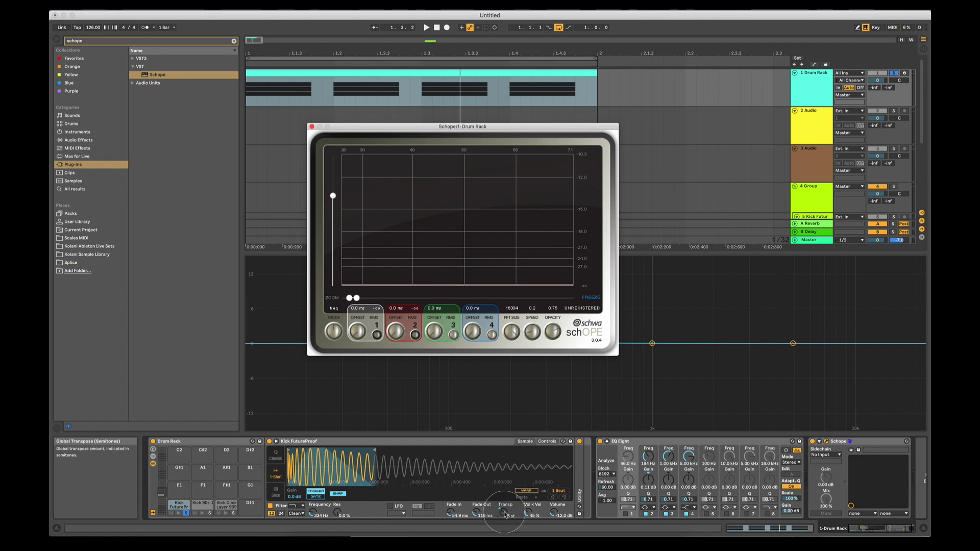
Detune Kick FutureProof to +16 ct in Simpler's Controls, close Schope, and replay the loop
click(547, 442)
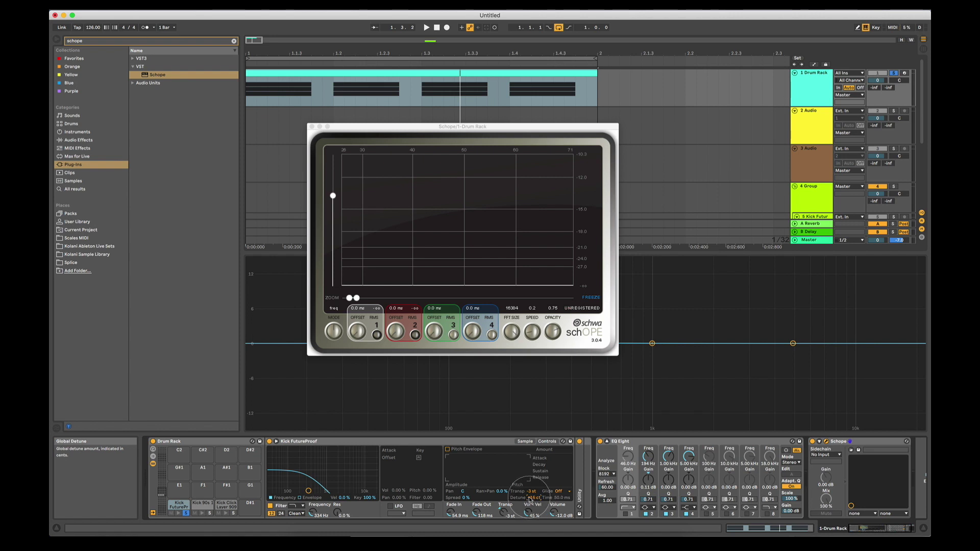
key(space)
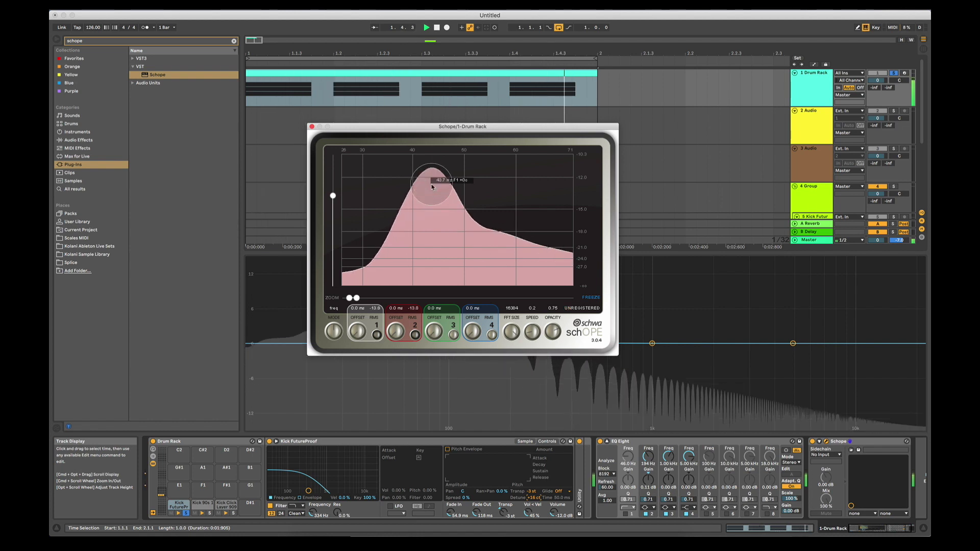
key(space)
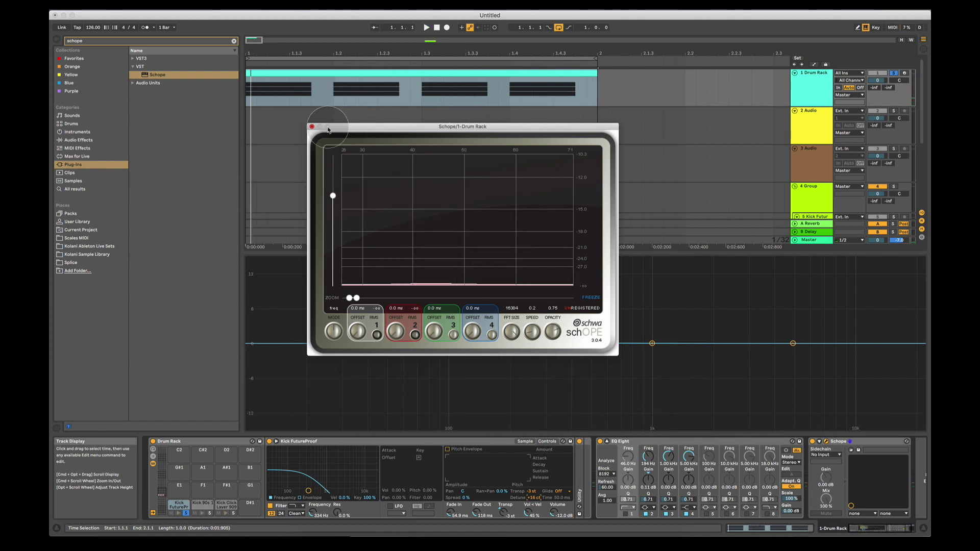
click(311, 126)
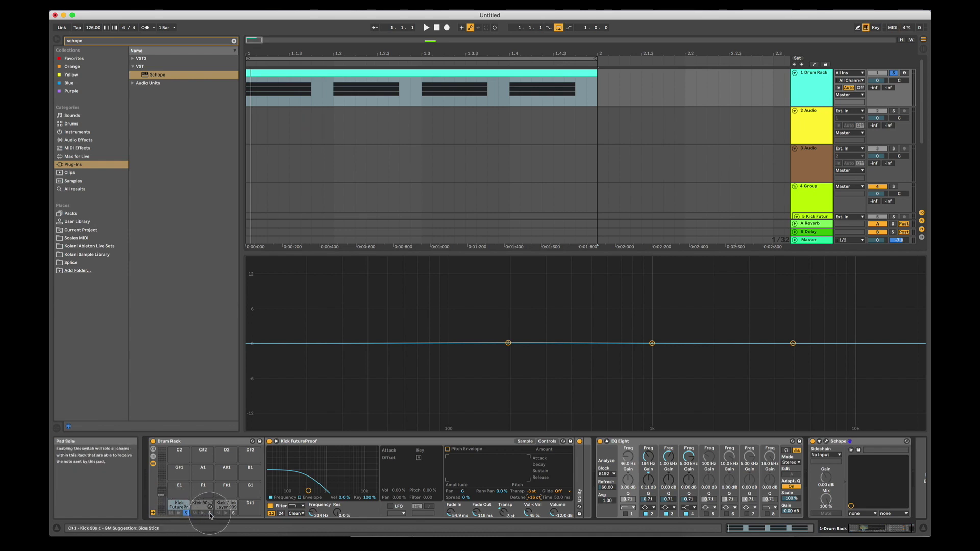
key(space)
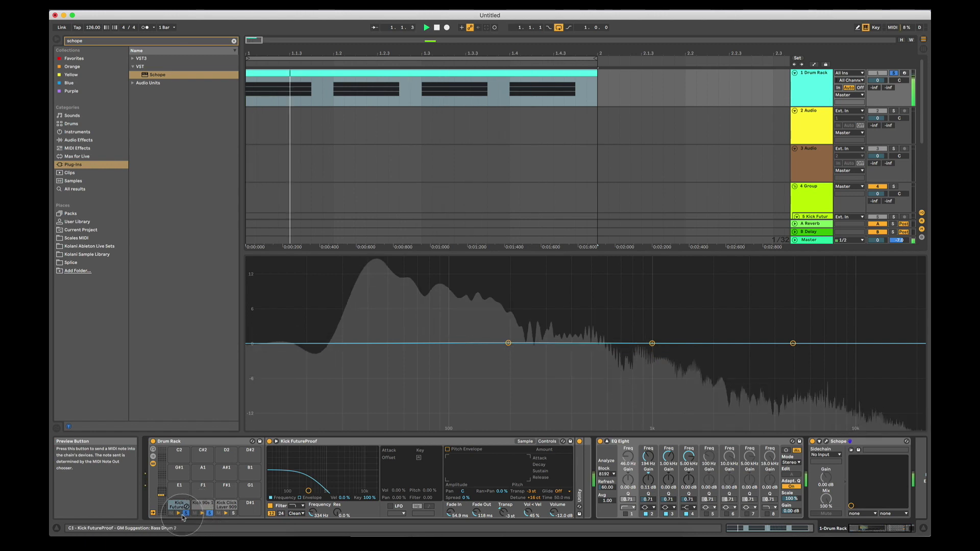
Compare Kick FutureProof with Utility's polarity flip on and off, leave it off, then select Kick 90s
click(179, 505)
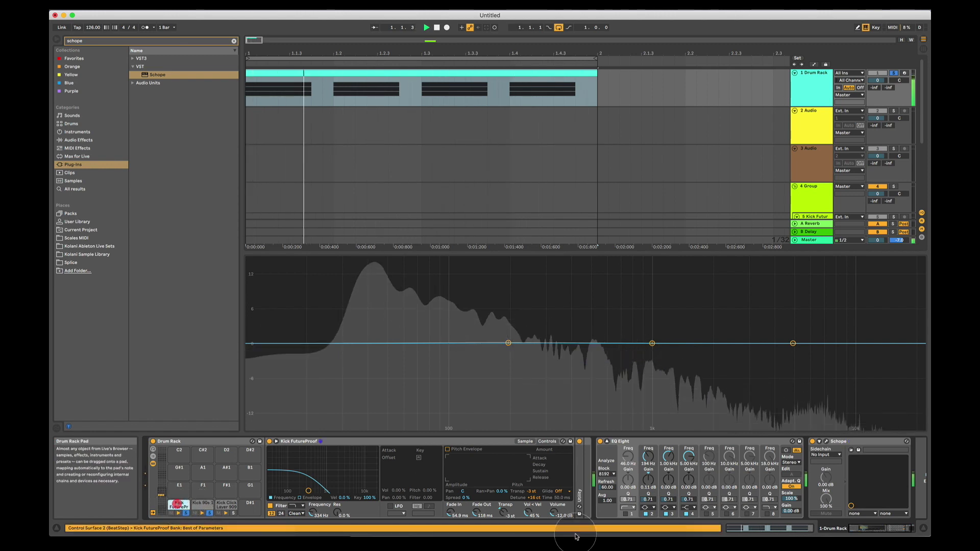
double_click(580, 446)
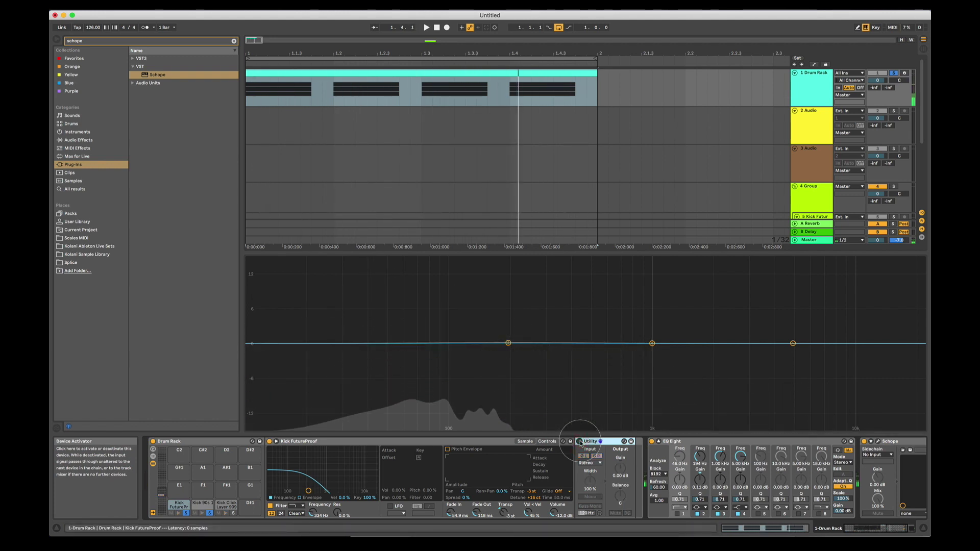
click(581, 442)
key(space)
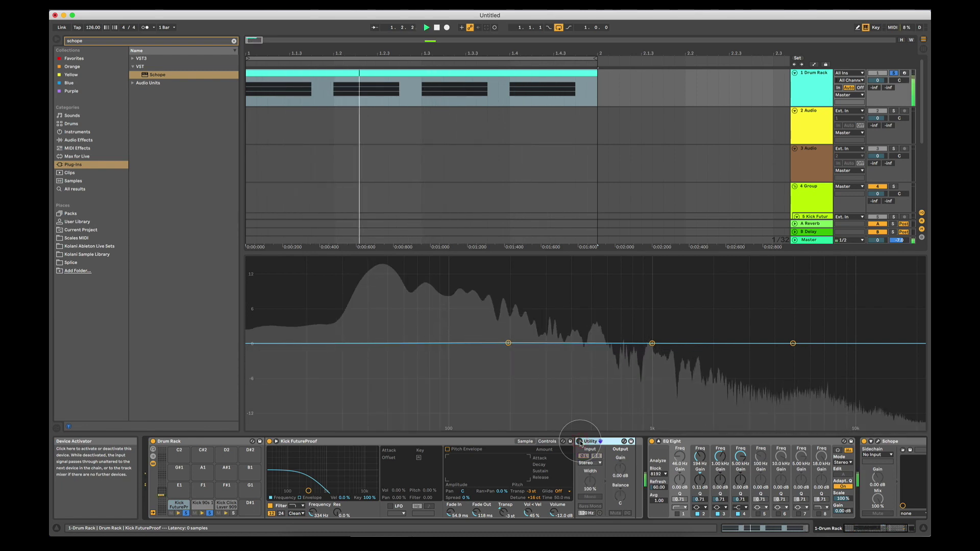
click(581, 442)
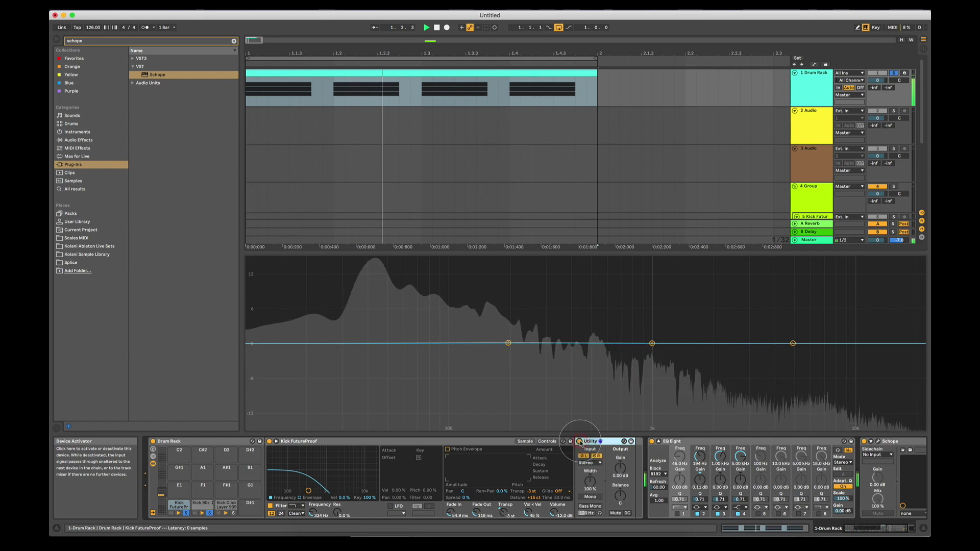
click(580, 442)
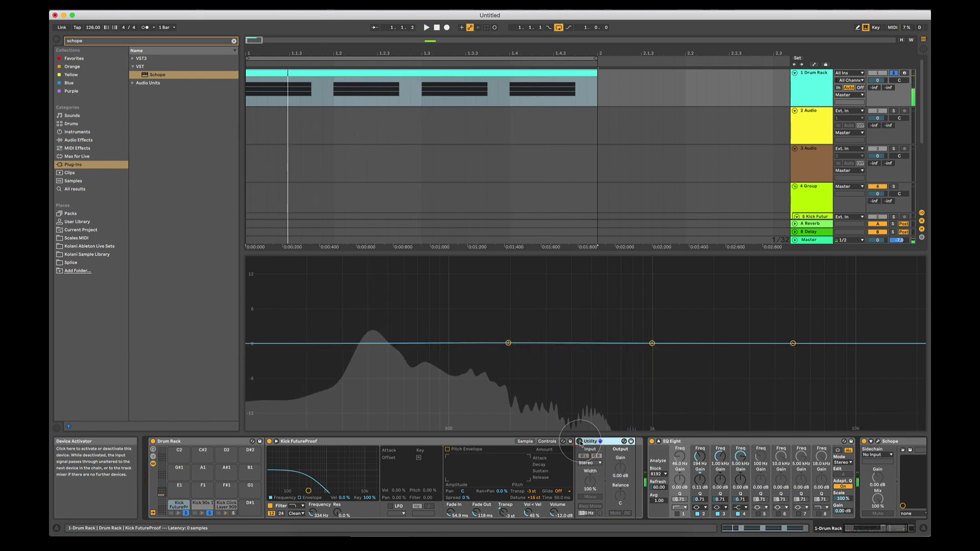
click(200, 508)
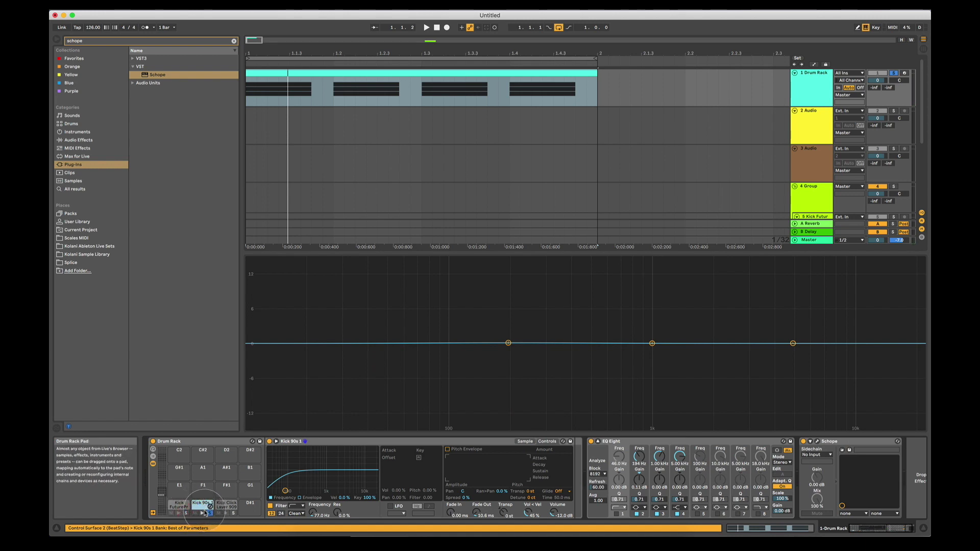
Preview the Kick 90s pad, set its Simpler fade-out to 23.3 ms, and reopen the Schope window
click(201, 513)
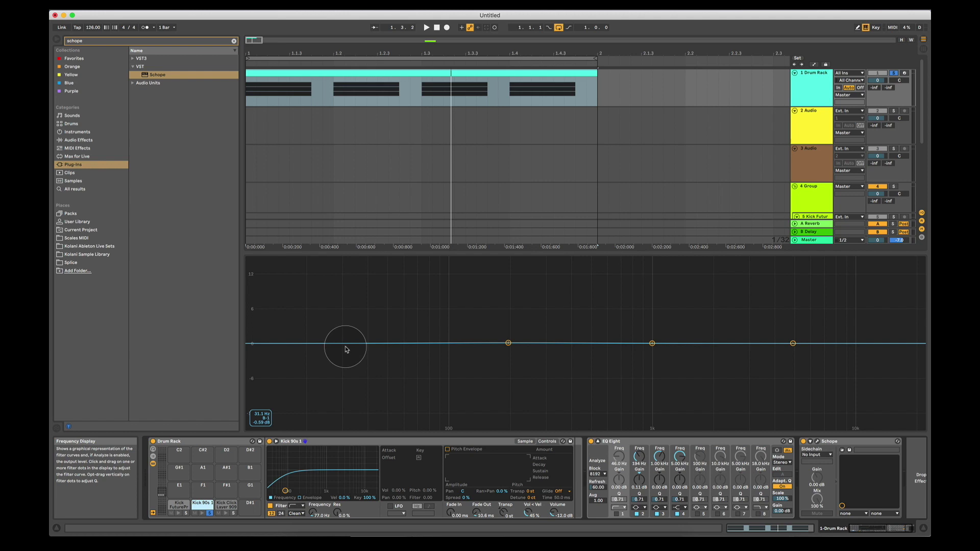
click(202, 507)
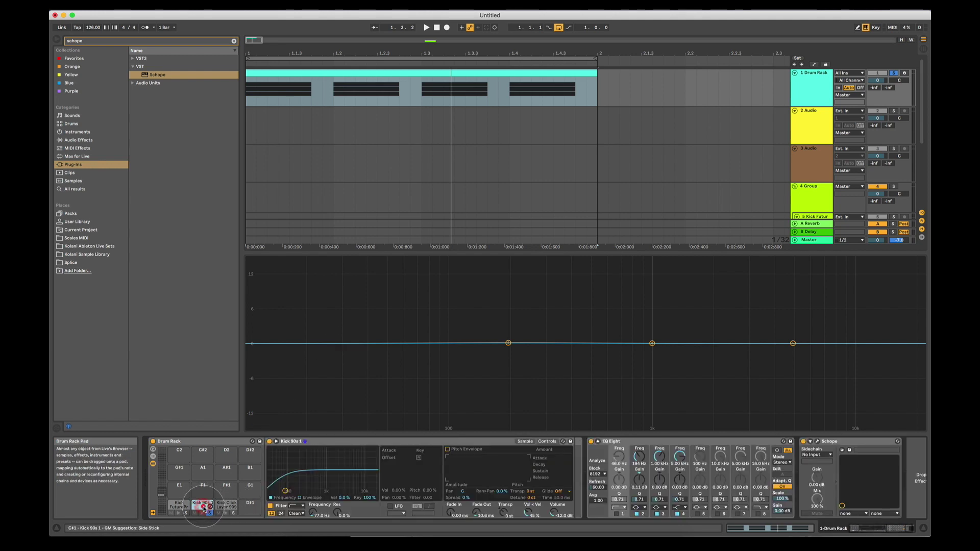
click(525, 441)
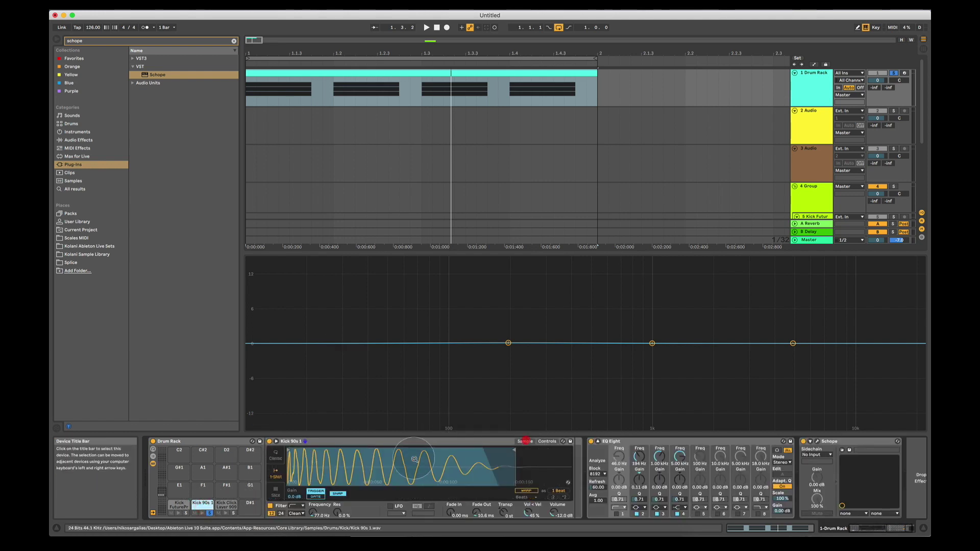
drag(476, 512, 476, 497)
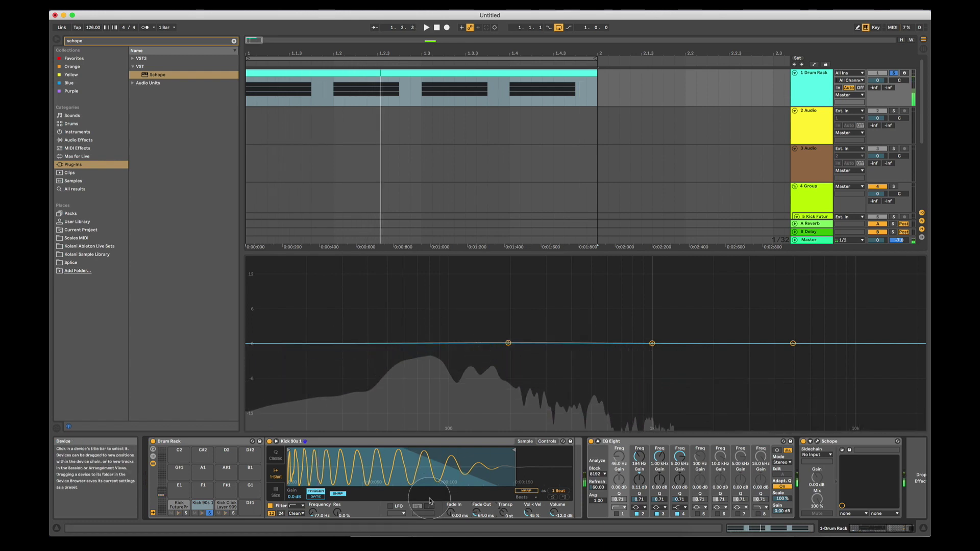
drag(476, 512, 476, 526)
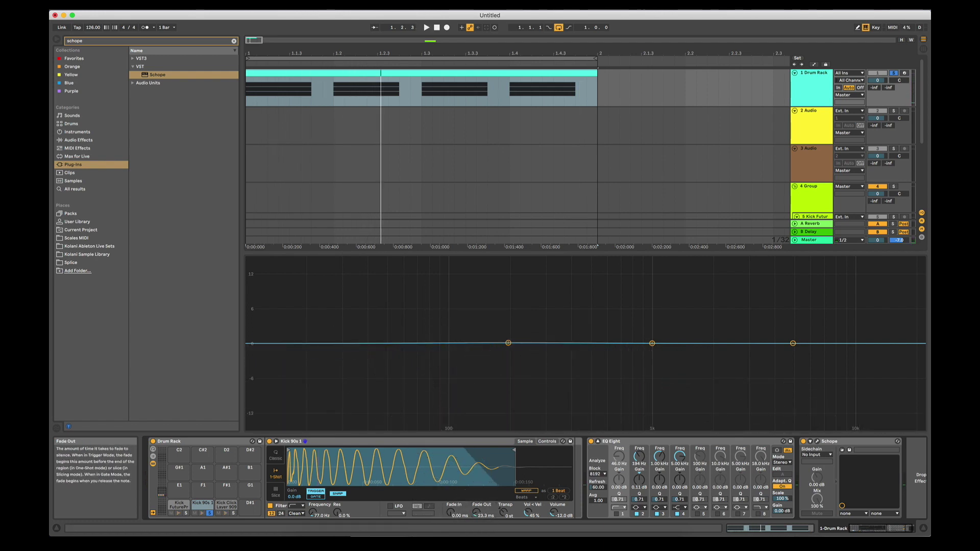
click(817, 442)
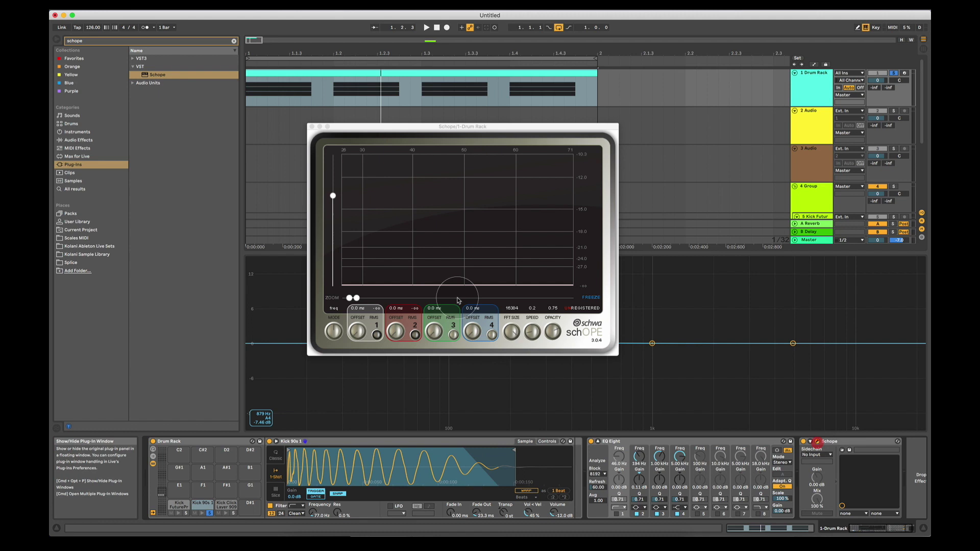
During playback, narrow Schope's range to 50–130 Hz and cut the Kick 90s 1 fade-out to 3.37 ms
key(space)
drag(357, 298, 361, 298)
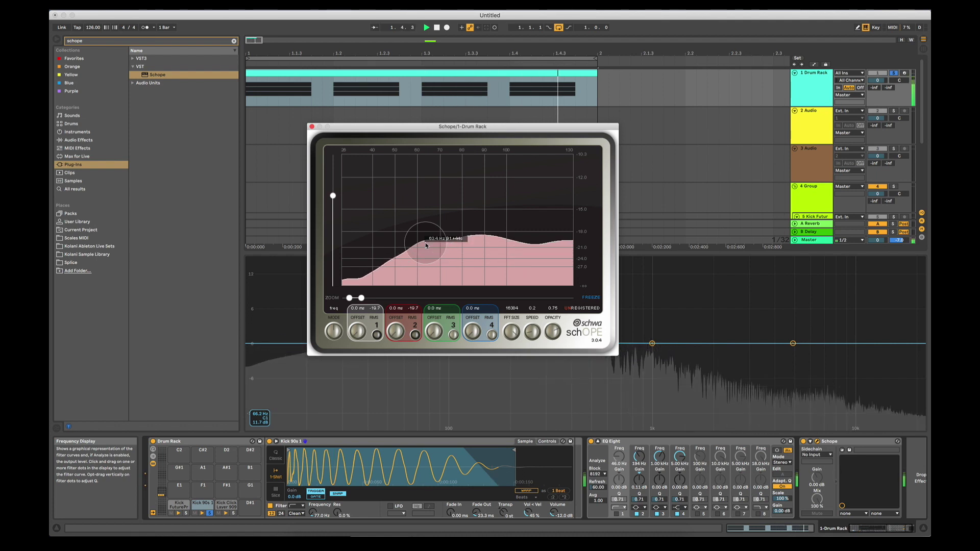
drag(350, 299, 353, 299)
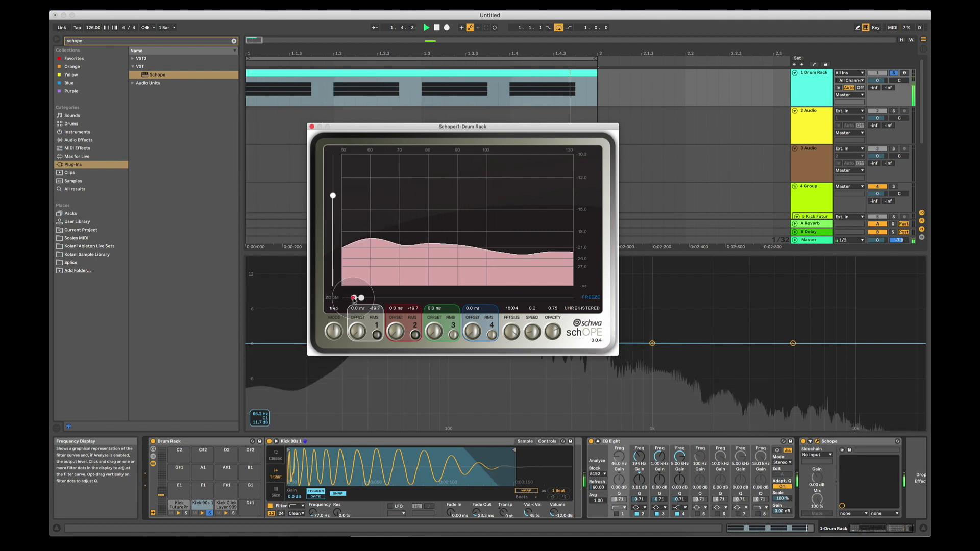
click(476, 513)
drag(476, 513, 476, 531)
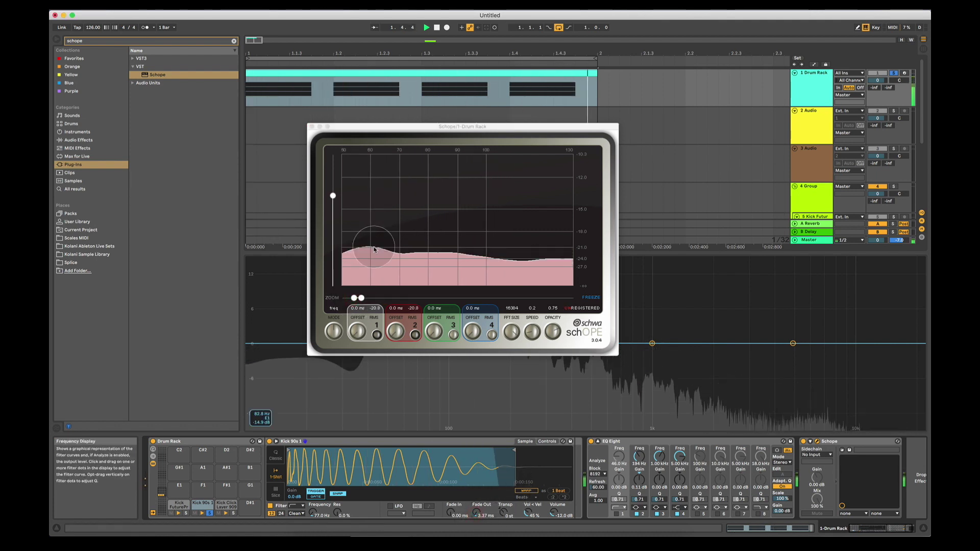
click(374, 299)
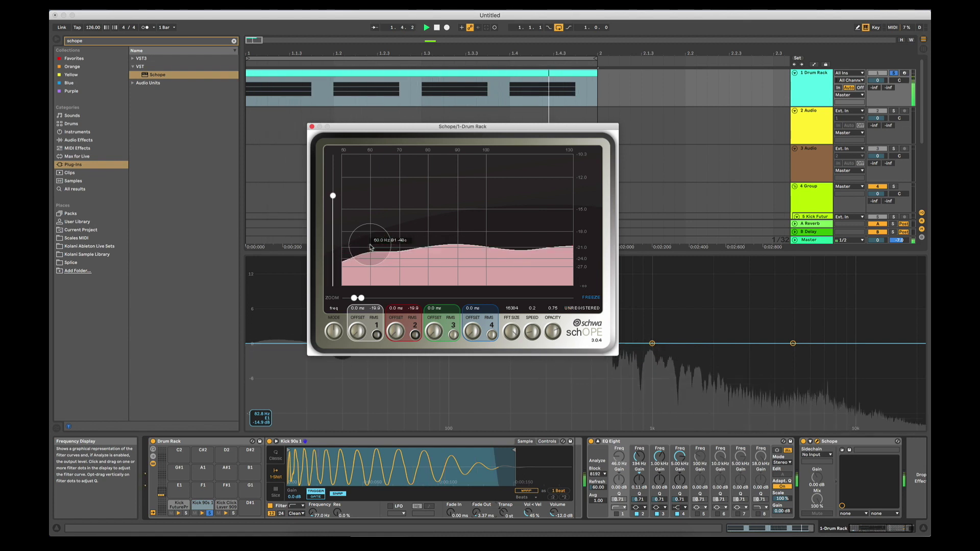
Audition the kick again and show Simpler's Controls tab alongside the Schope analyser
key(space)
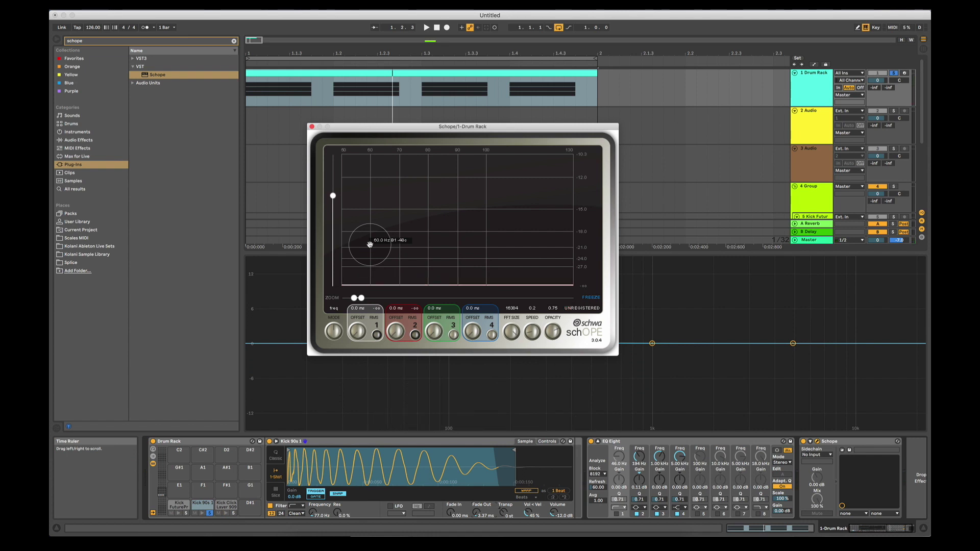
key(space)
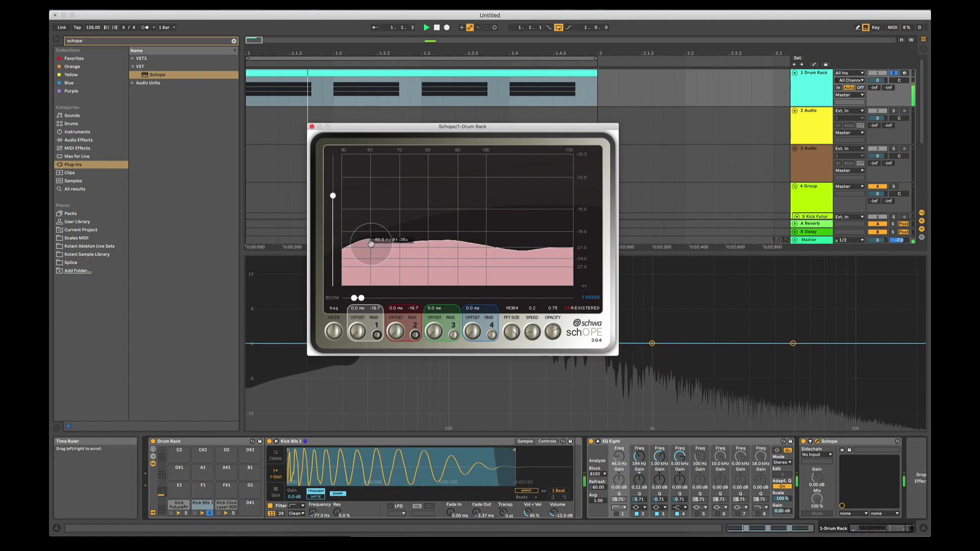
key(space)
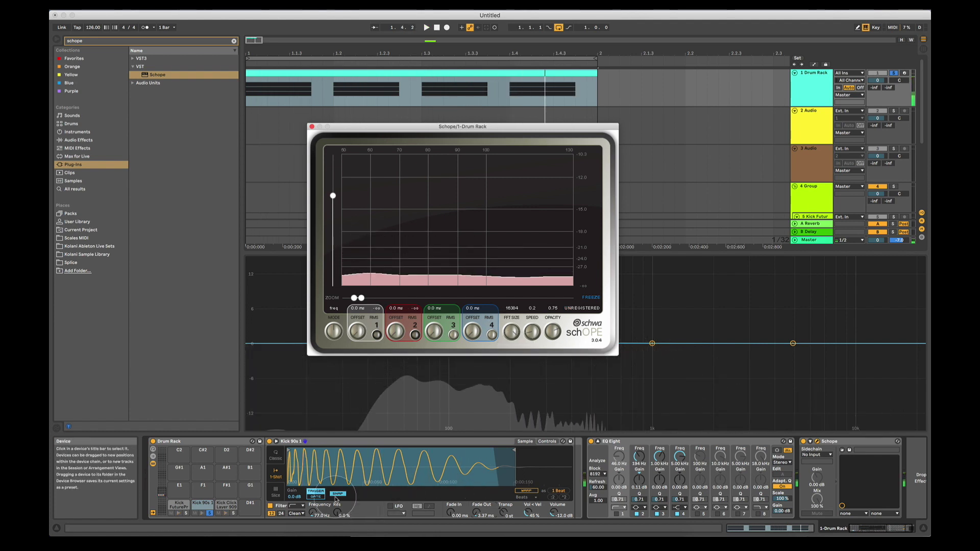
click(547, 441)
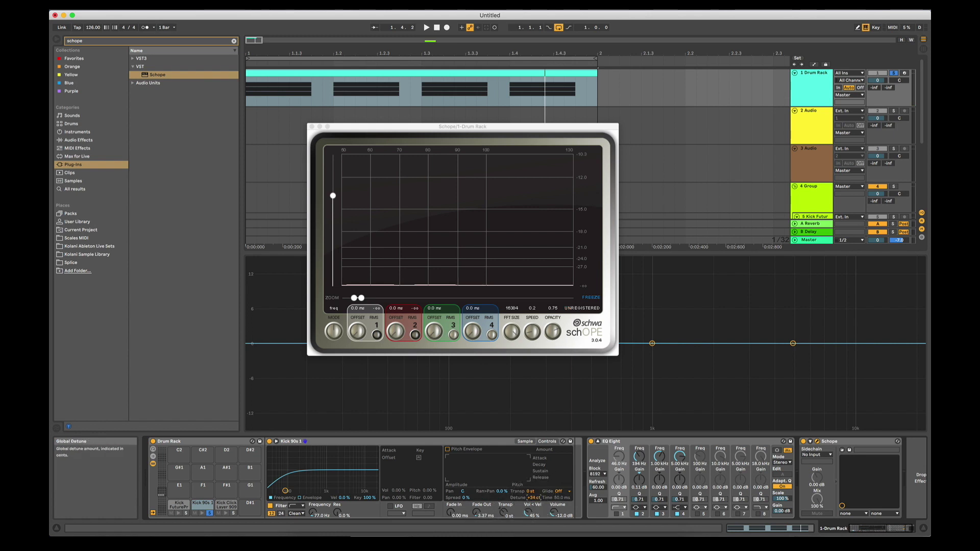
click(373, 240)
key(space)
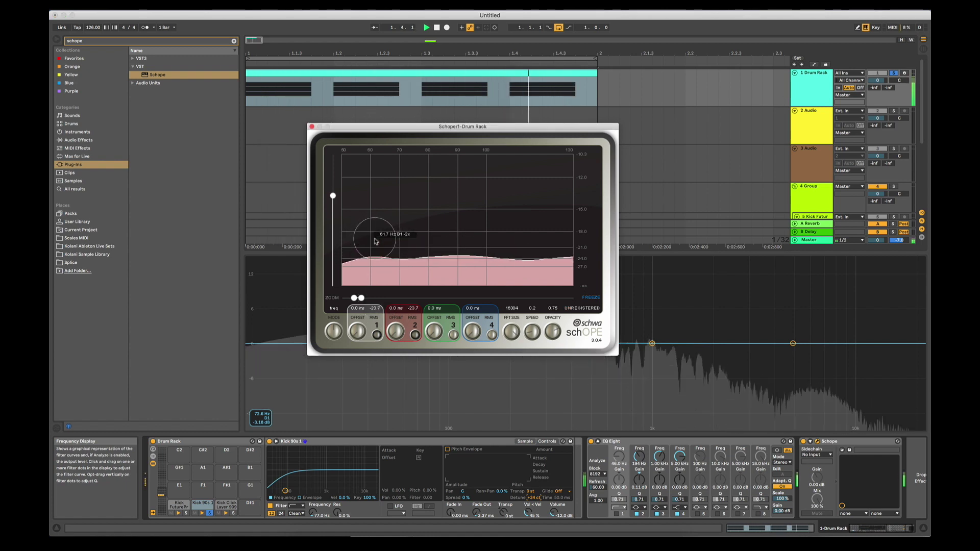
key(space)
Solo the Kick FutureProof layer and start playback to compare the layers
click(171, 515)
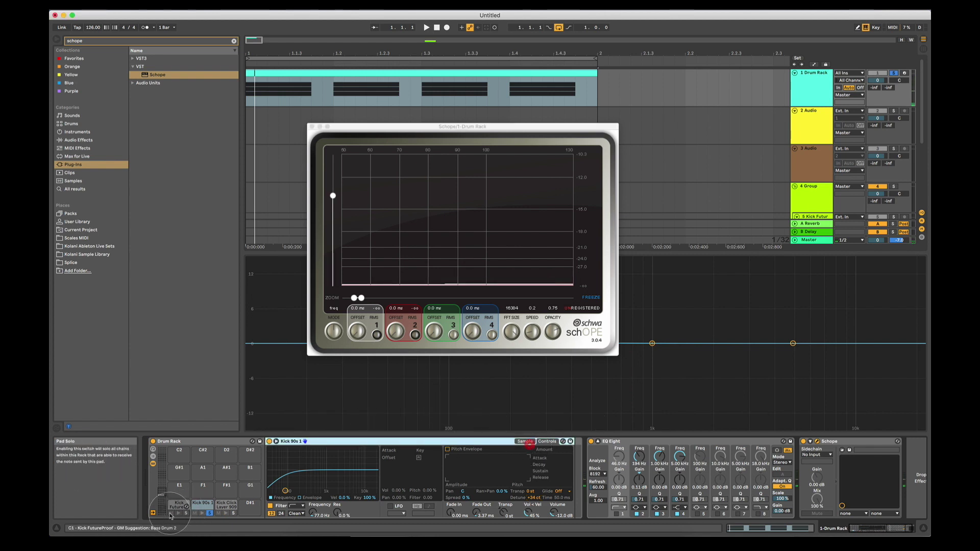
click(184, 513)
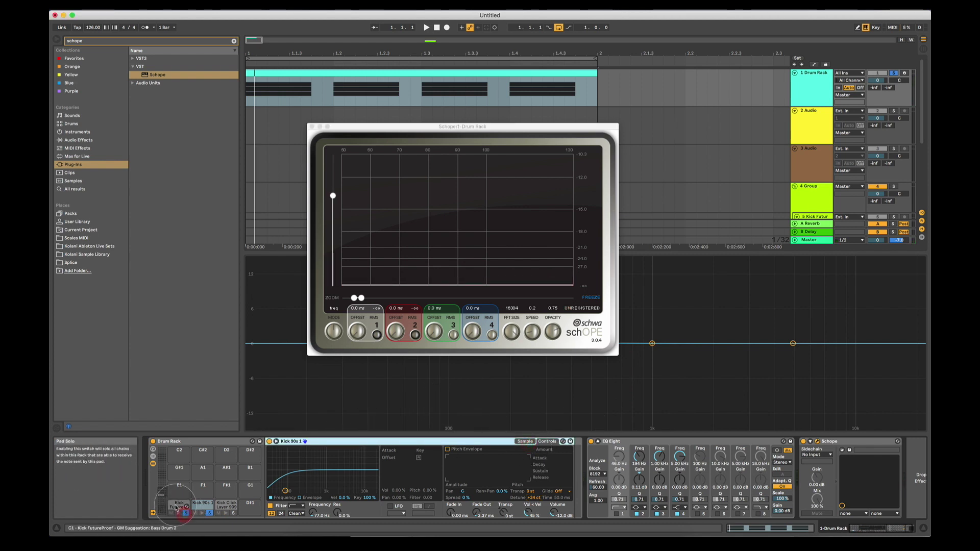
key(space)
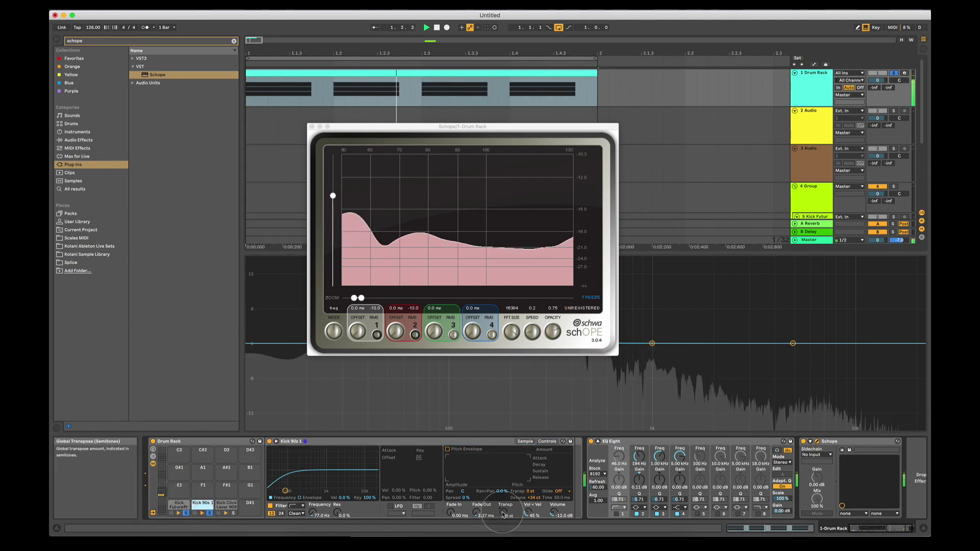
Try lower Kick 90s 1 transpose values, return it to 0 st, stop playback and close Schope
drag(504, 514, 503, 519)
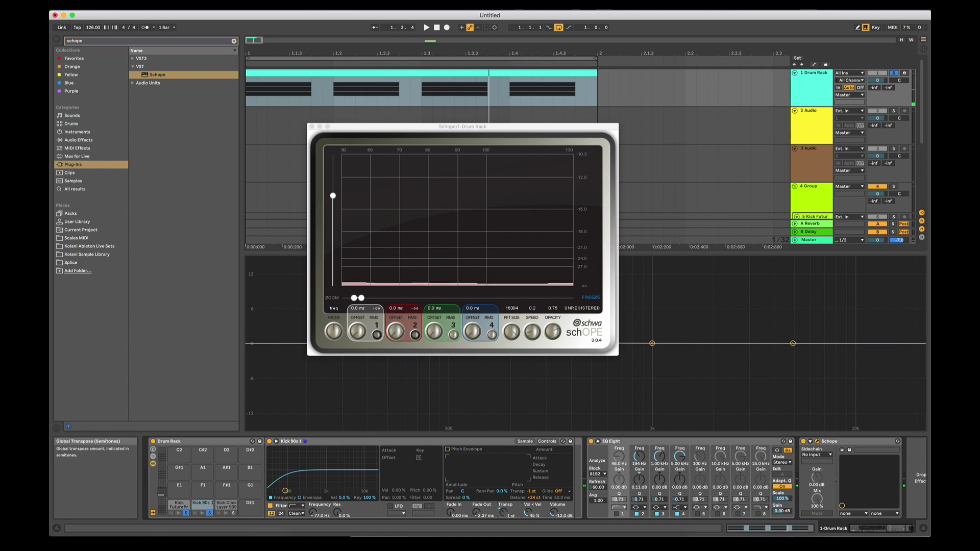
click(503, 515)
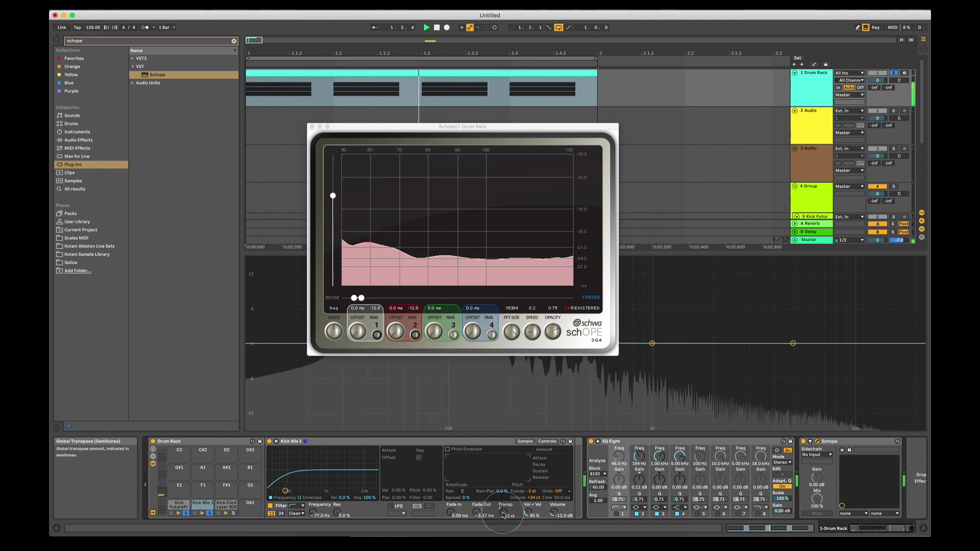
click(178, 505)
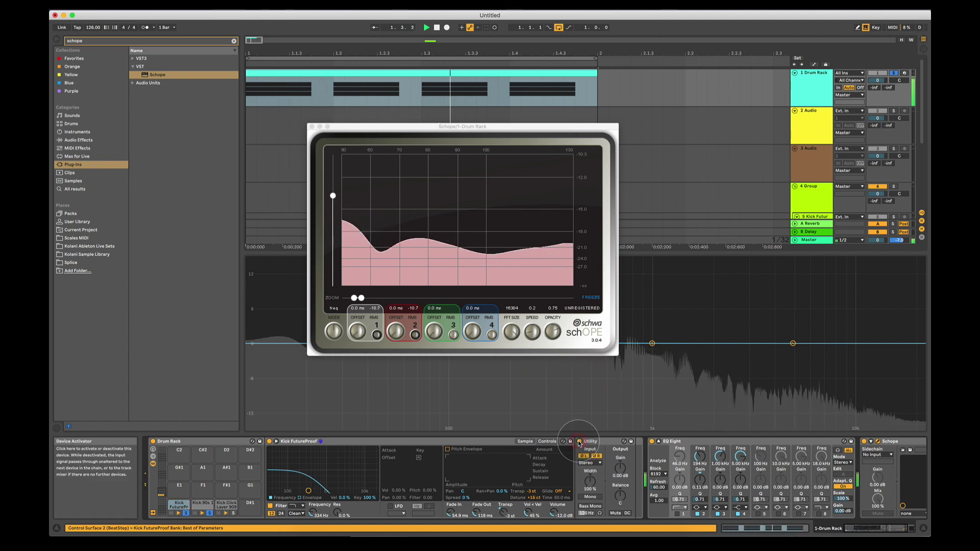
click(202, 504)
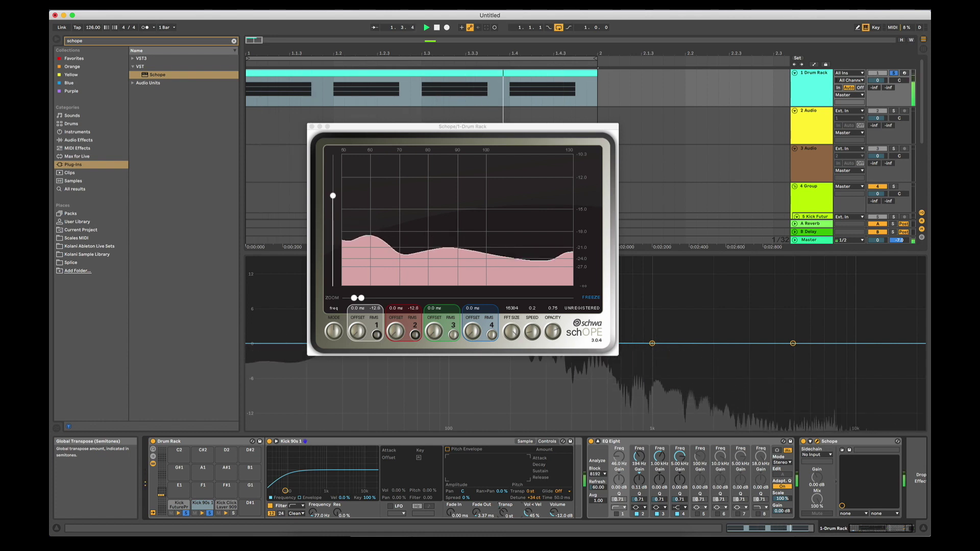
drag(503, 513, 501, 516)
key(space)
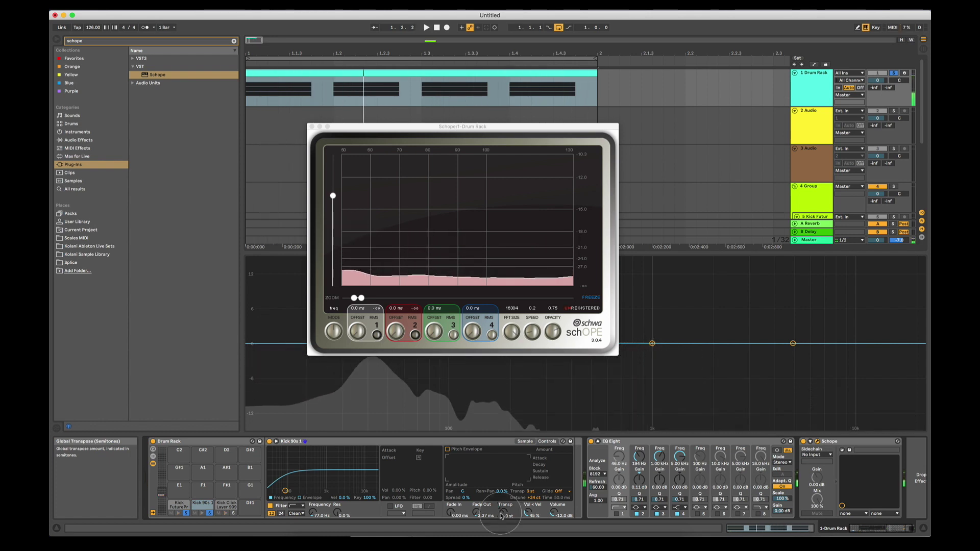
click(310, 127)
Close the Schope window and start playback with the Kick FutureProof layer shown
click(310, 126)
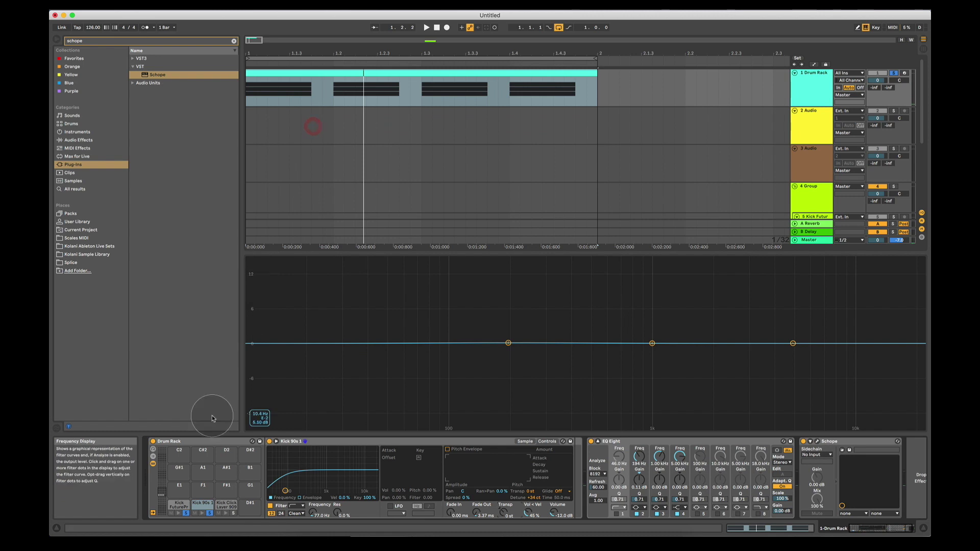
click(179, 506)
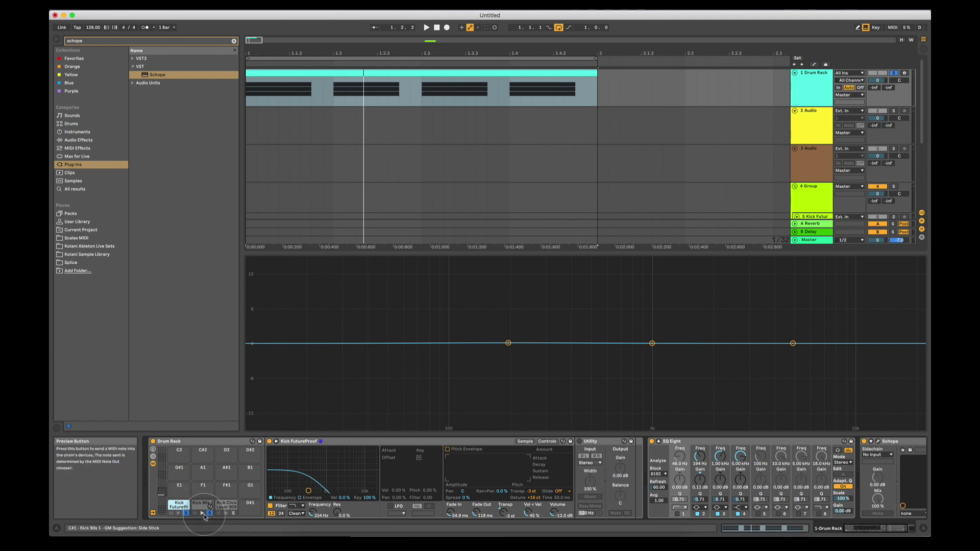
key(space)
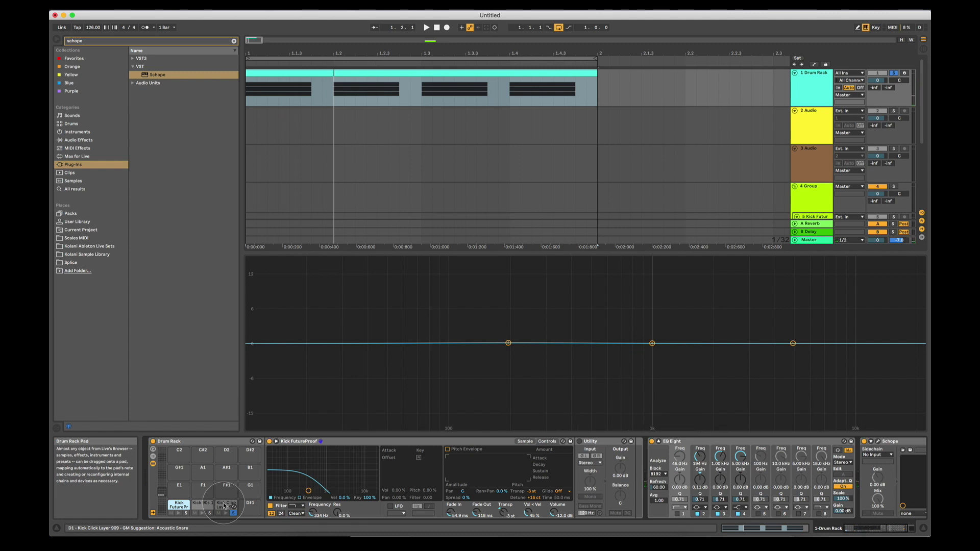
Paste a Utility after the Kick Click Layer 909 Simpler and compare it on and off, leaving it off
click(224, 506)
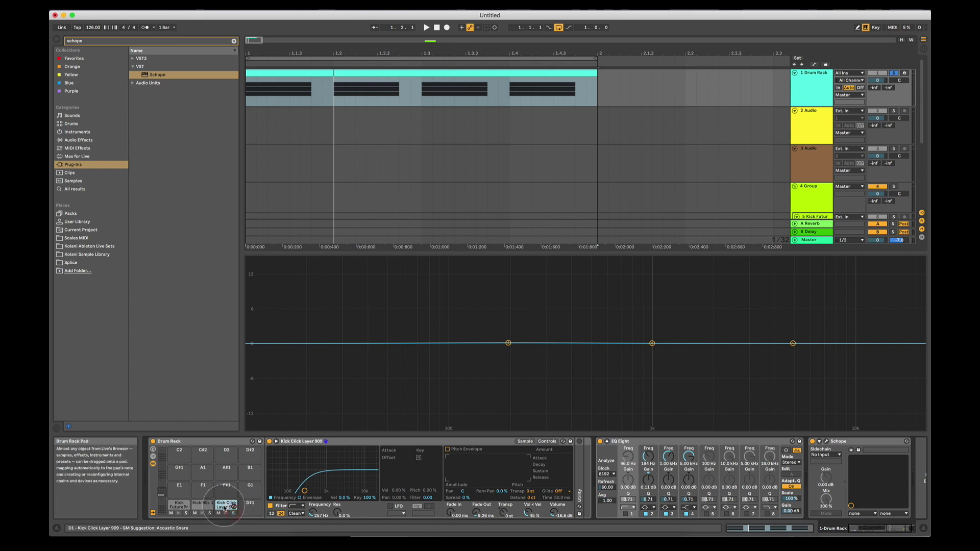
key(super+v)
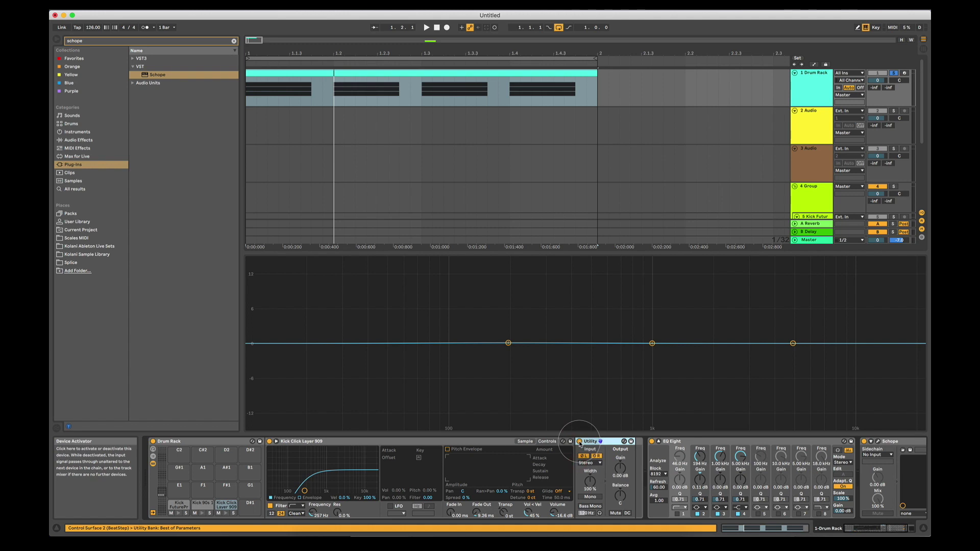
click(580, 442)
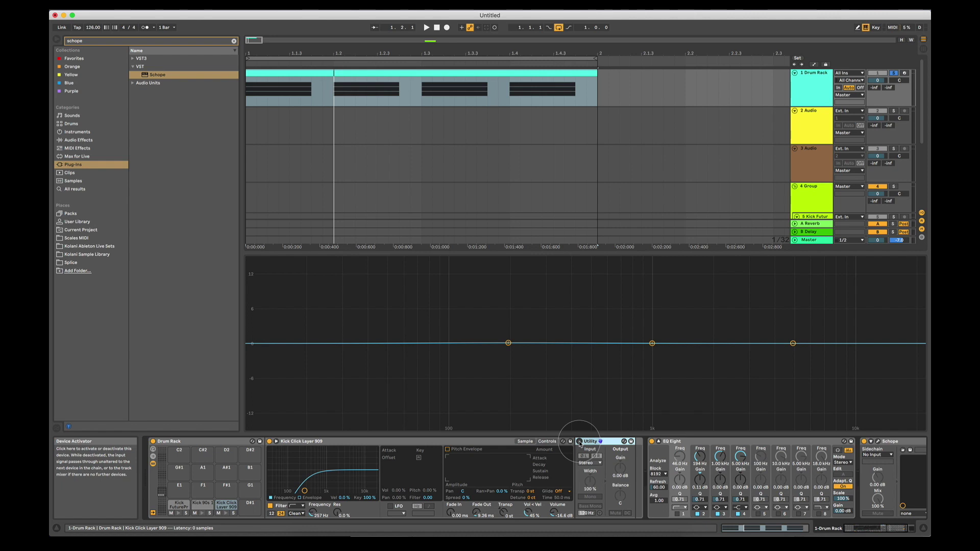
key(space)
click(580, 442)
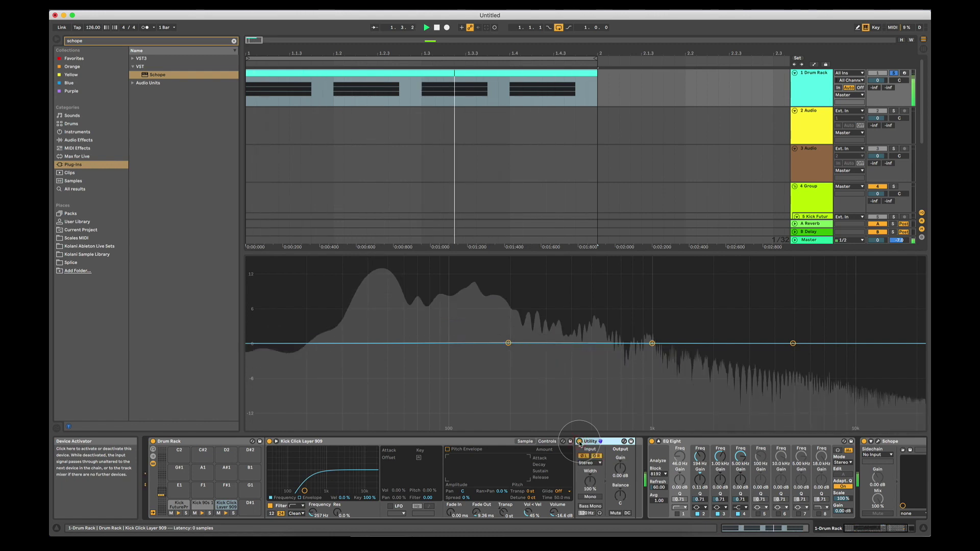
click(580, 442)
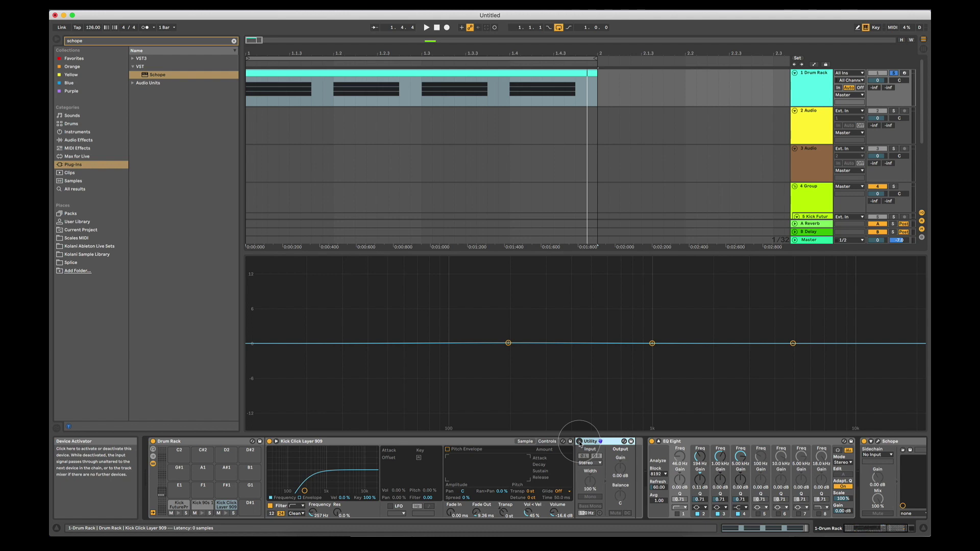
scroll(614, 462, right, 3)
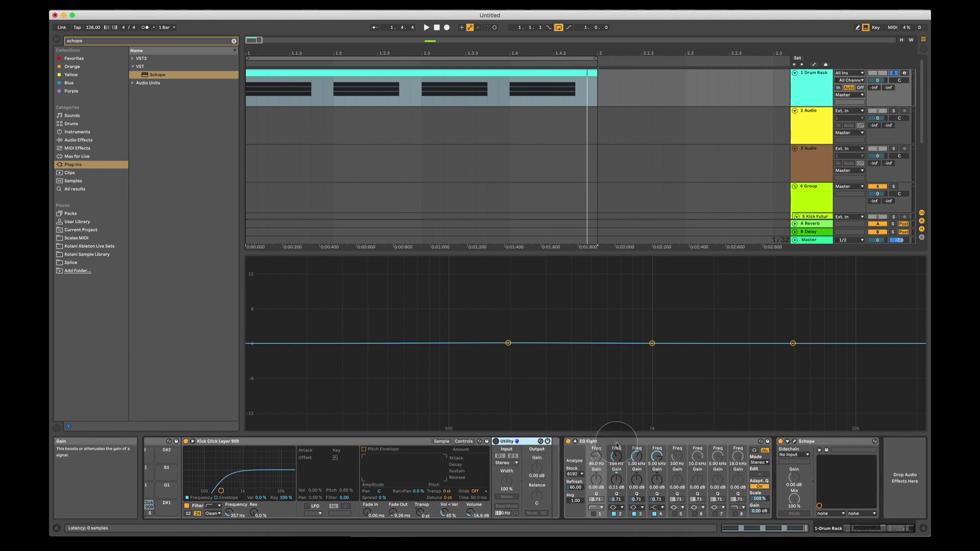
Select the Kick Click Layer 909 chain's EQ Eight device
click(620, 441)
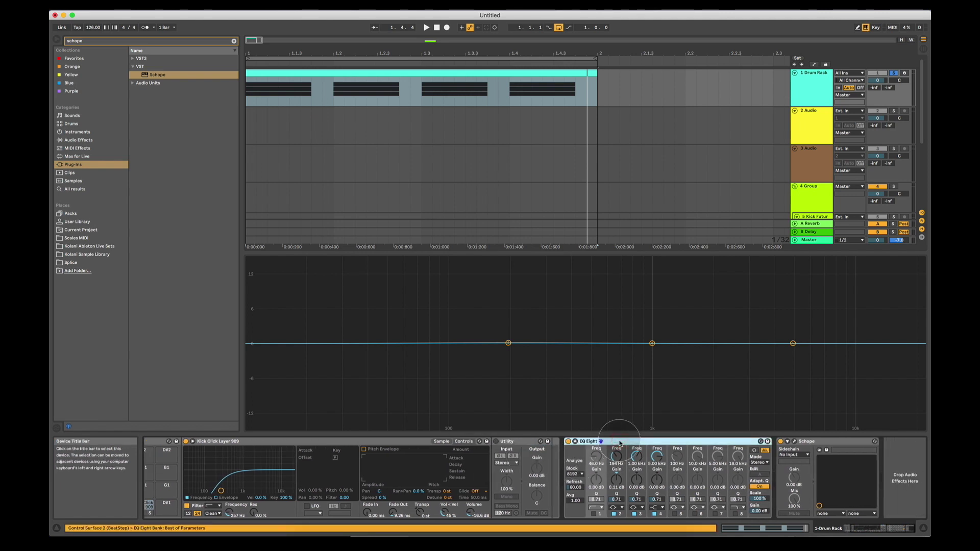